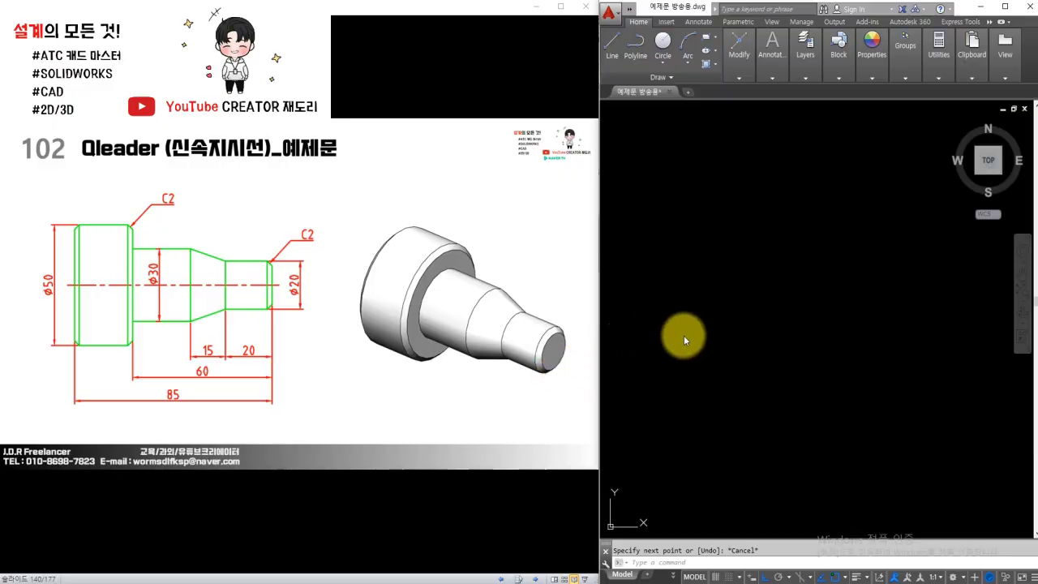
Draw the 85-unit horizontal baseline of the shaft
left_click(701, 356)
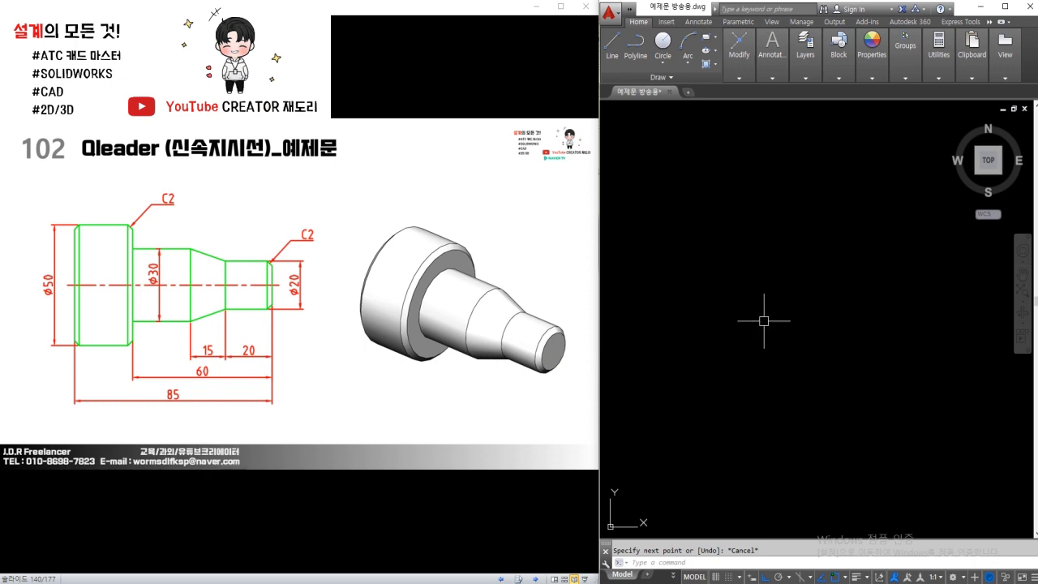
type("l")
key("Return")
left_click(702, 351)
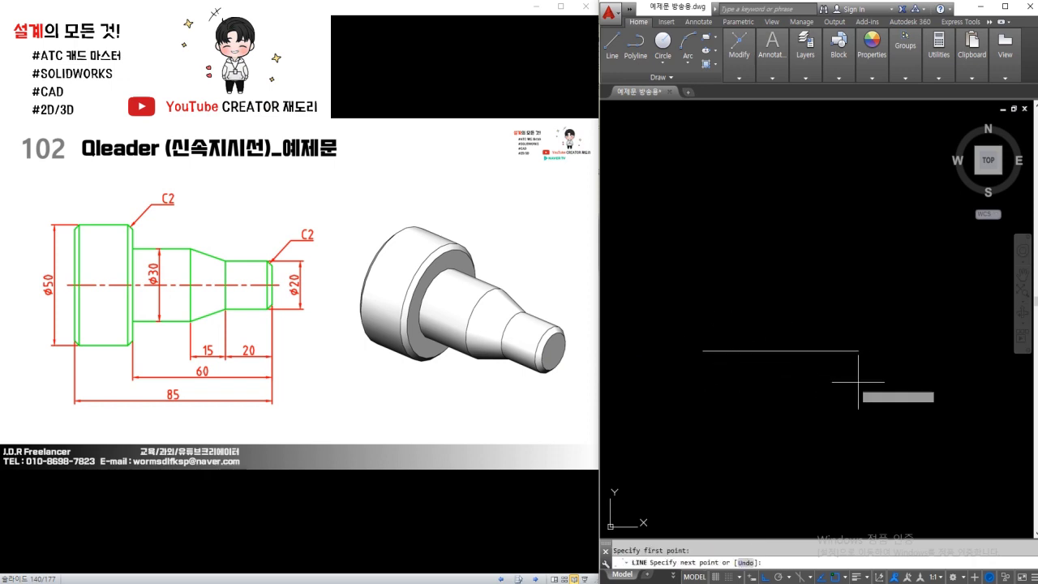
type("85")
key("Return")
key("Escape")
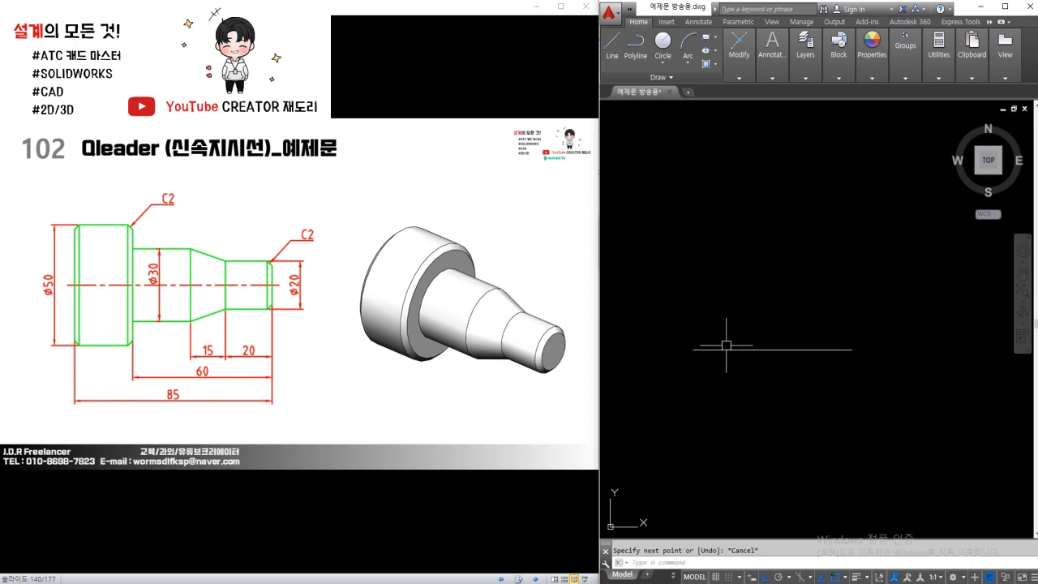
type("k")
key("Return")
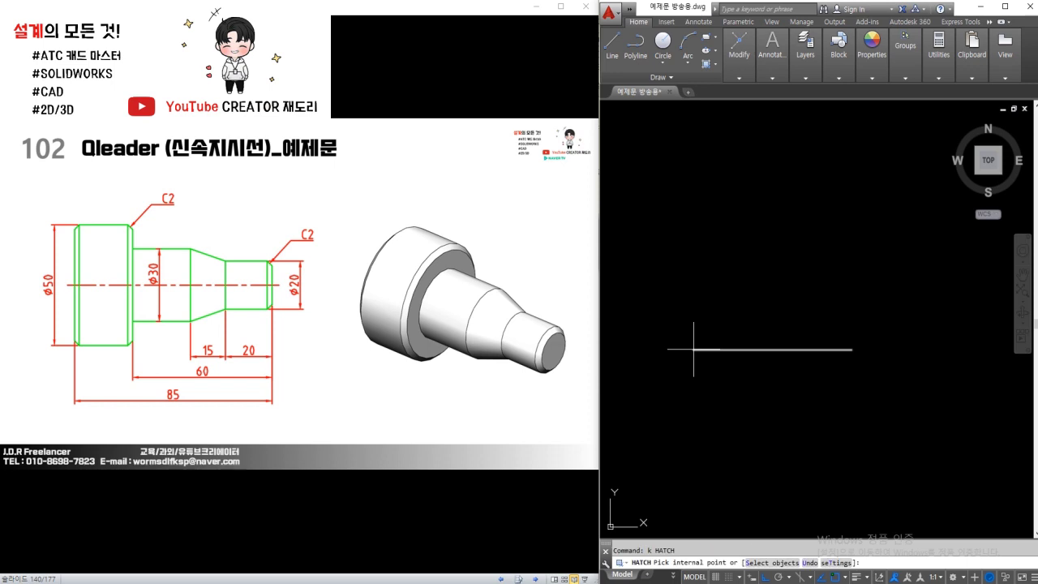
key("Escape")
Draw a 25-unit square block standing on the baseline's left end
type("l")
key("Return")
left_click(693, 351)
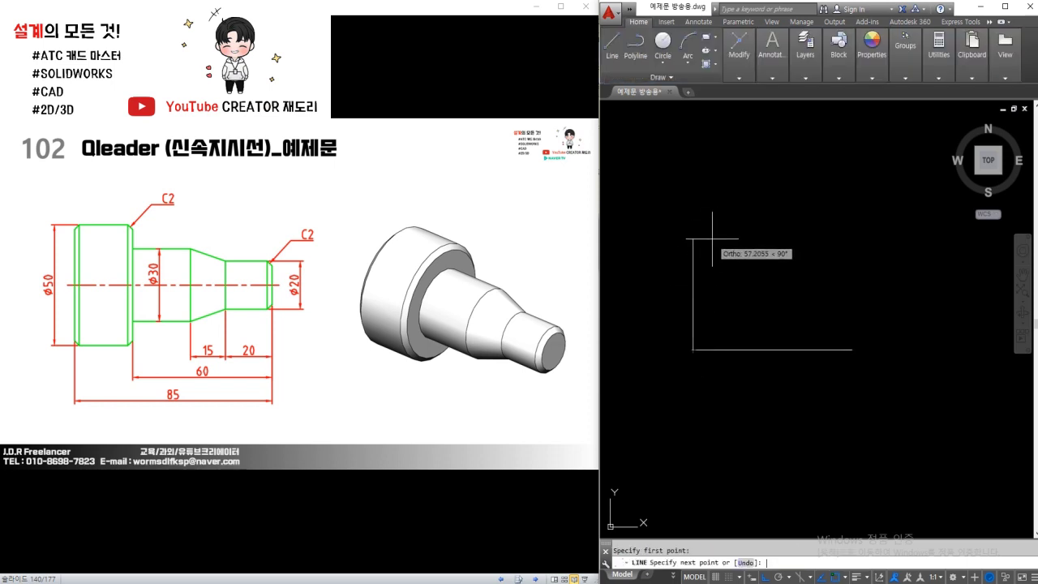
type("25")
key("Return")
scroll(725, 276, "up", 2)
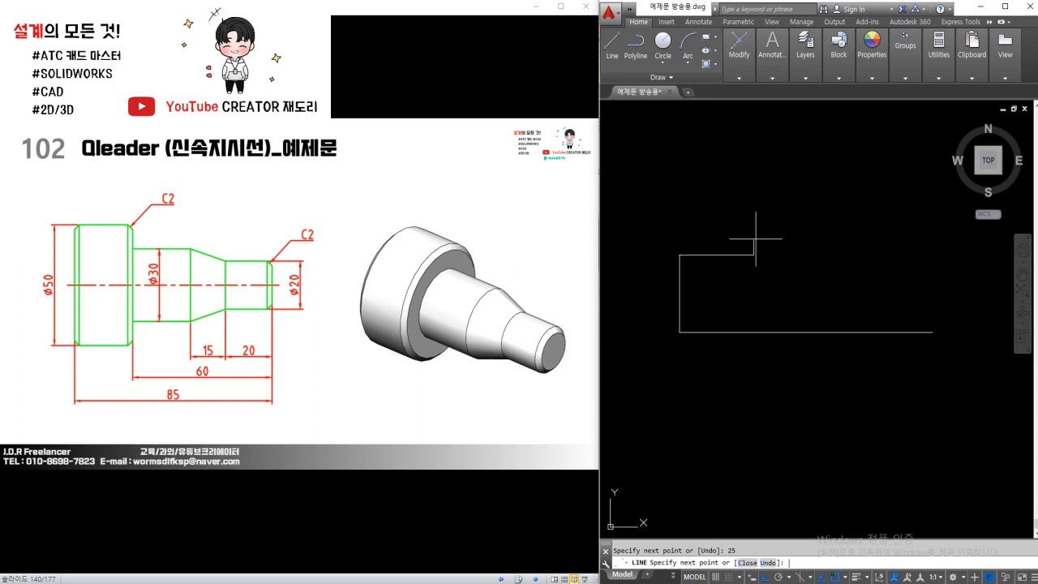
left_click(754, 332)
key("Return")
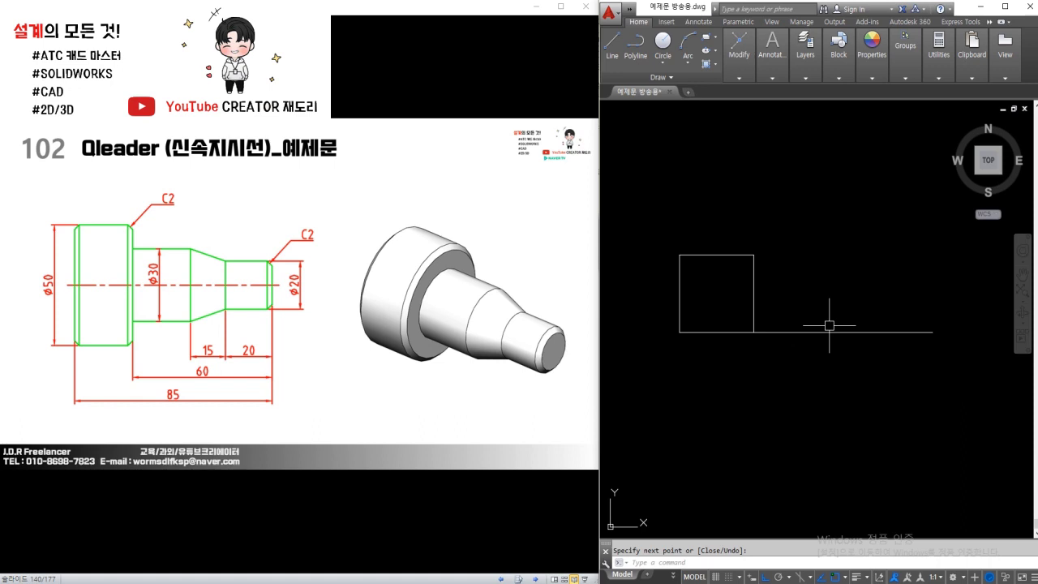
type("o")
key("Return")
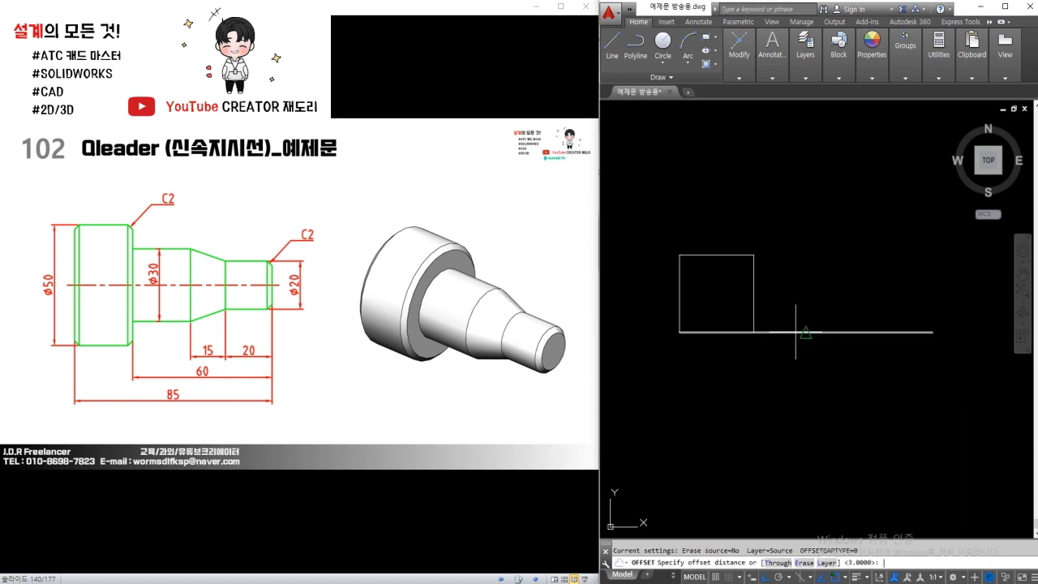
Offset the baseline up 15, trim it inside the block, and close its right end
type("15")
key("Return")
left_click(795, 331)
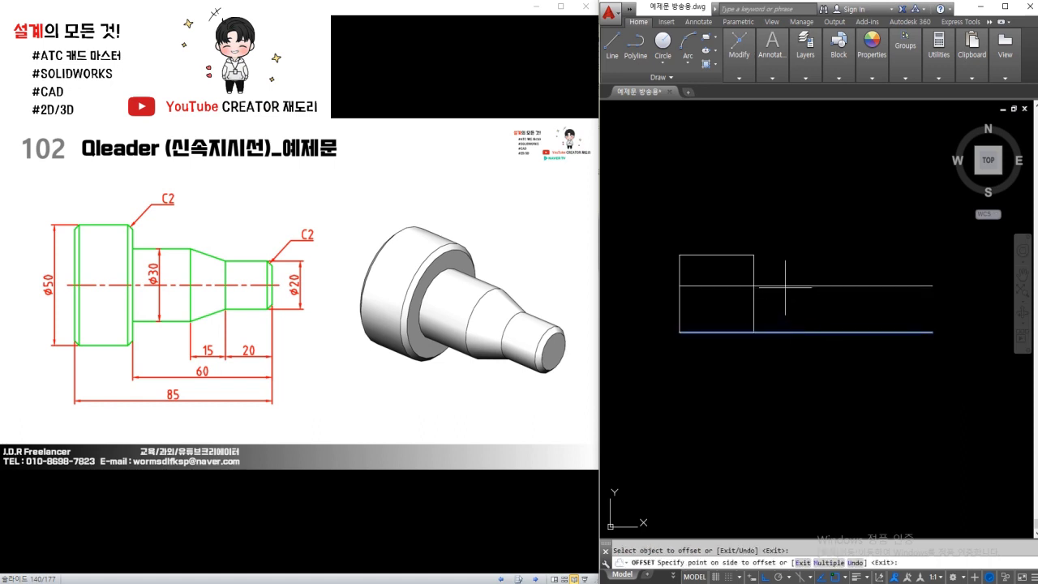
left_click(784, 288)
key("Return")
type("tr")
key("Return")
left_click(722, 286)
key("Escape")
type("l")
key("Return")
left_click(932, 286)
left_click(932, 332)
key("Escape")
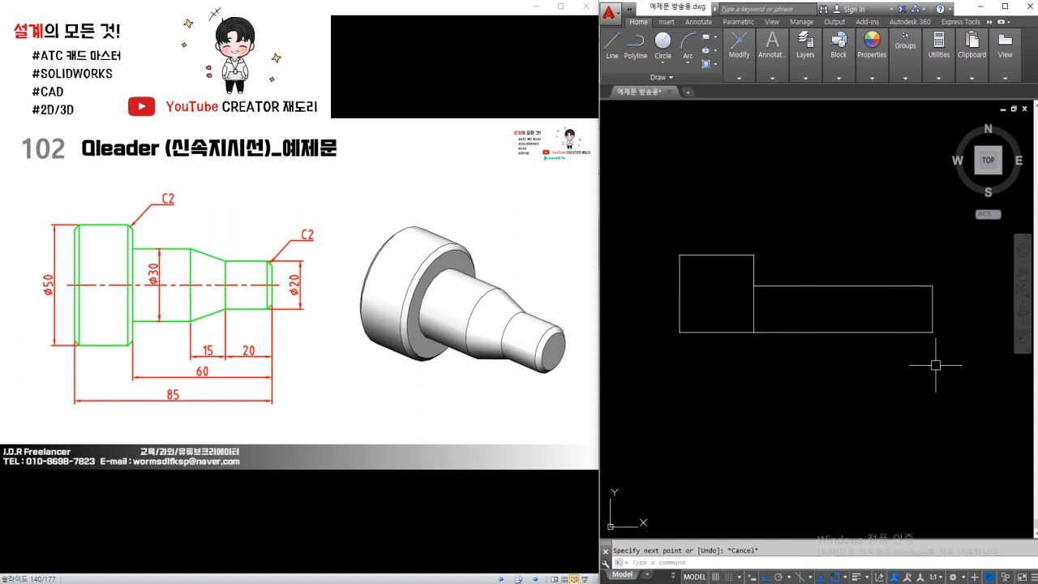
Offset the baseline up 10 and the right end line by 20 for the smaller step
key("Return")
type("10")
key("Return")
left_click(900, 332)
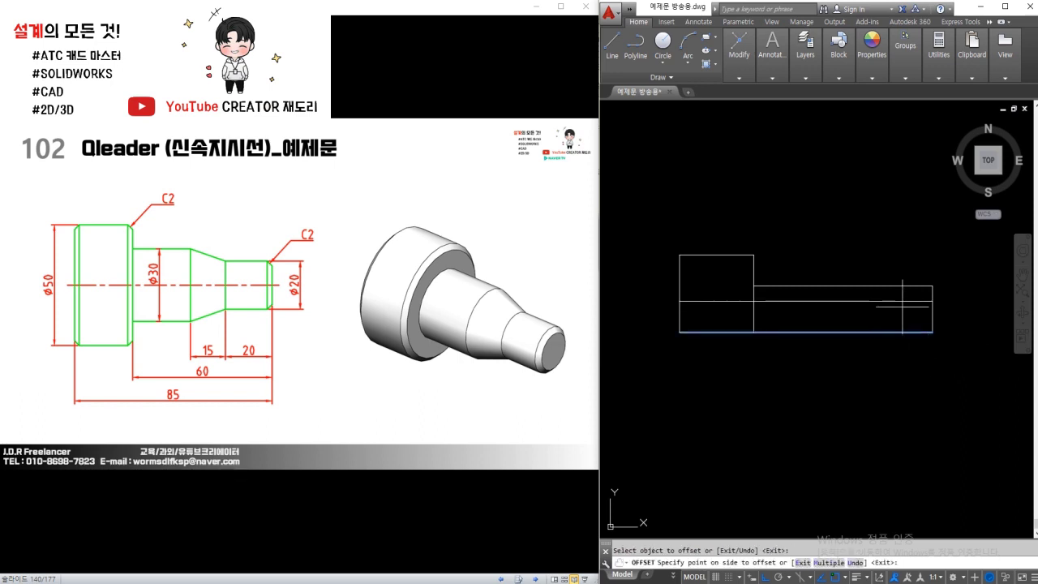
left_click(902, 309)
key("Return")
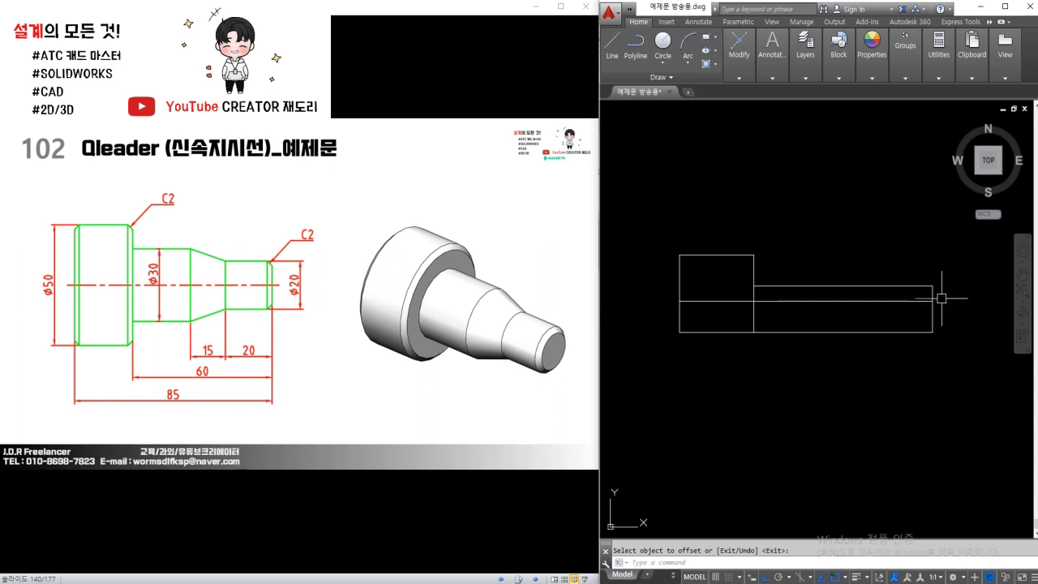
left_click(947, 276)
key("Escape")
key("Return")
type("20")
key("Return")
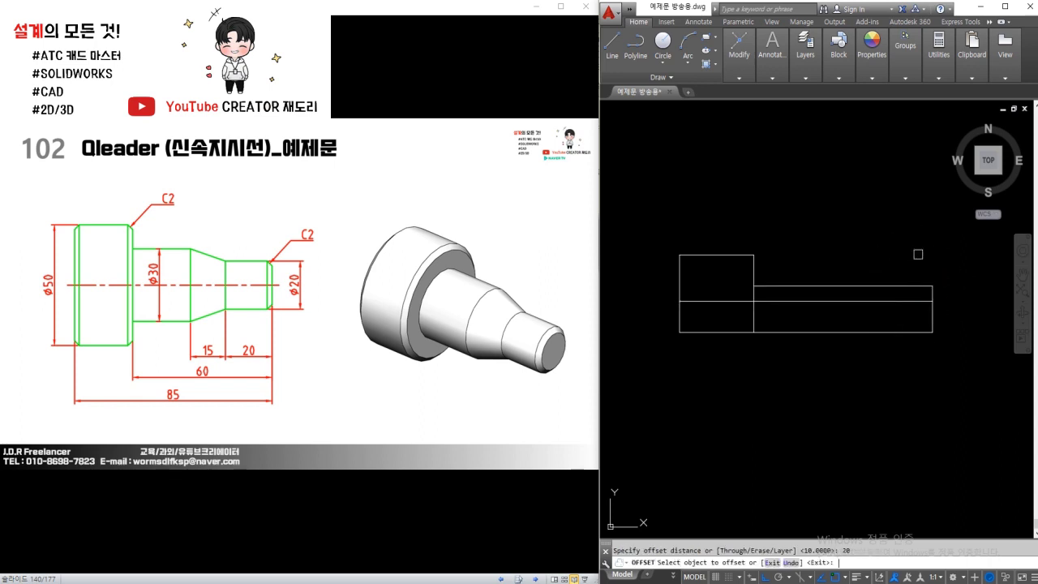
left_click(931, 313)
key("Escape")
key("Return")
key("Return")
key("Escape")
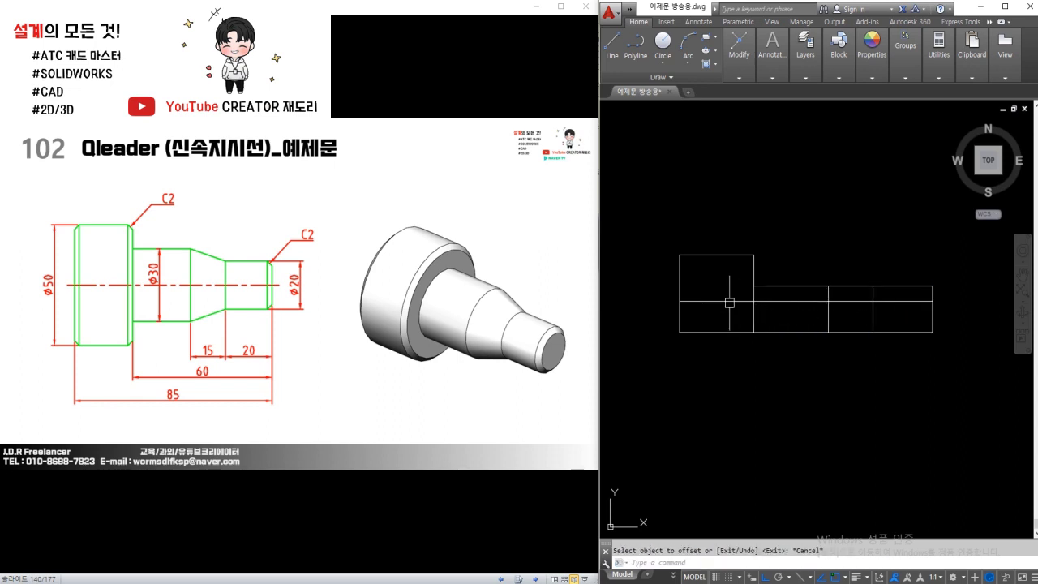
Trim the excess segments inside the block and around the right-hand steps
type("tr")
key("Return")
key("Return")
left_click(740, 302)
left_click(947, 263)
left_click(822, 312)
left_click(851, 301)
key("Escape")
Draw the sloped taper line from the middle step's corner to the small step's top
type("l")
key("Return")
left_click(828, 285)
left_click(873, 301)
key("Escape")
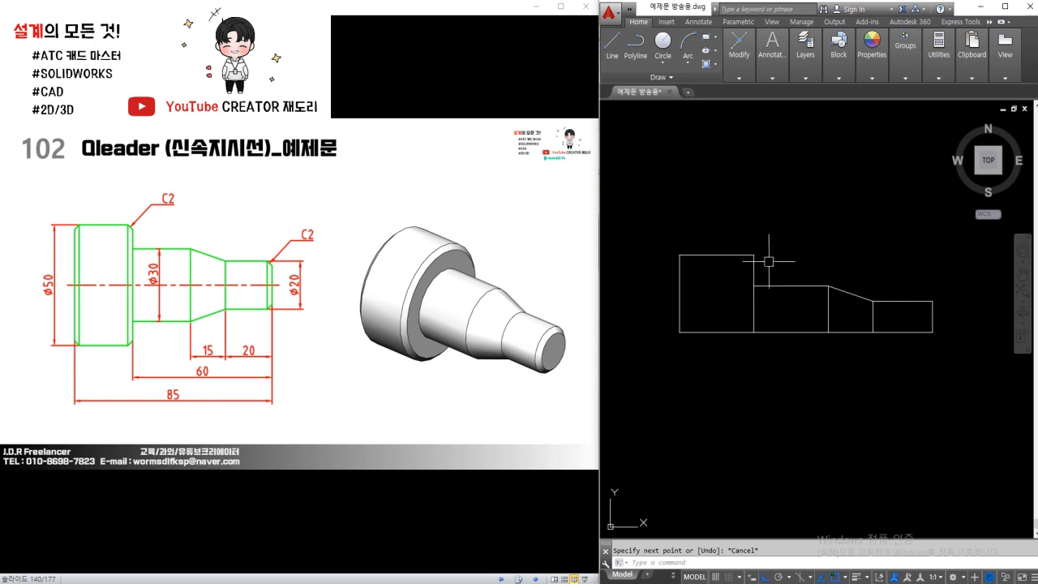
Chamfer both top corners of the large block with 2-unit distances
type("a")
key("Return")
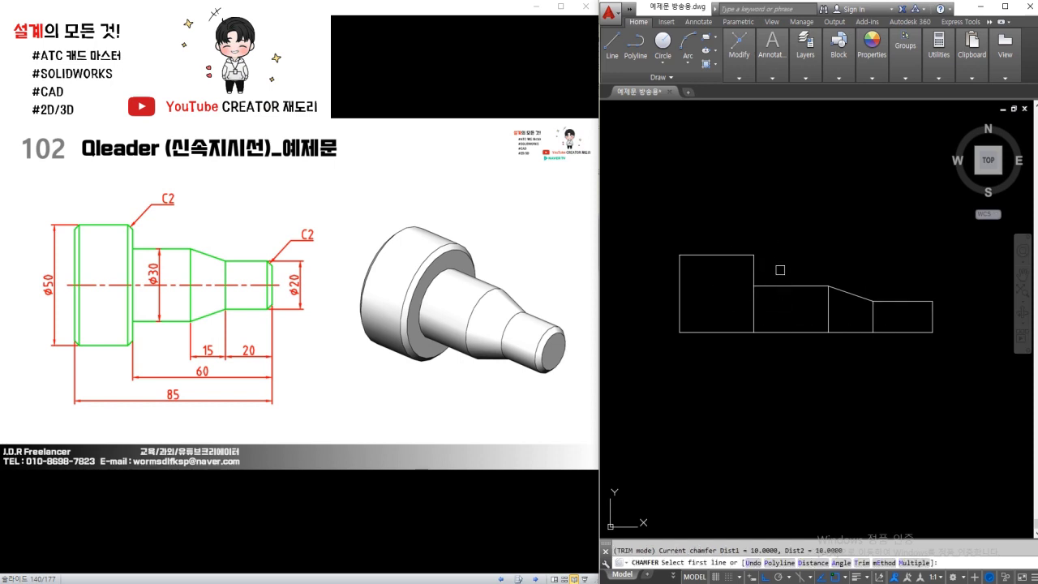
type("d")
key("Return")
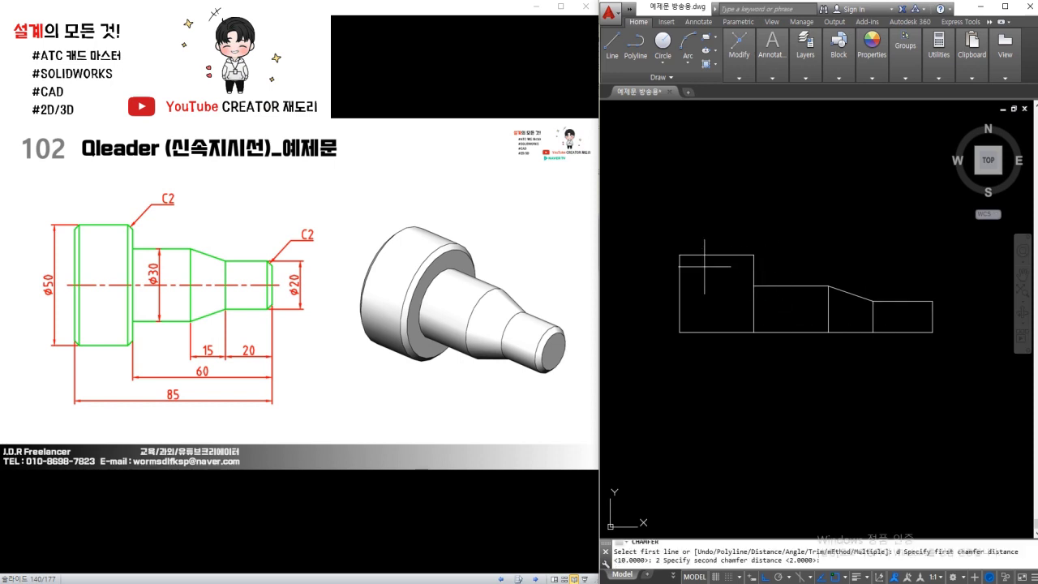
key("Escape")
key("Return")
type("d")
key("Return")
type("2")
key("Return")
key("Return")
left_click(698, 256)
left_click(679, 272)
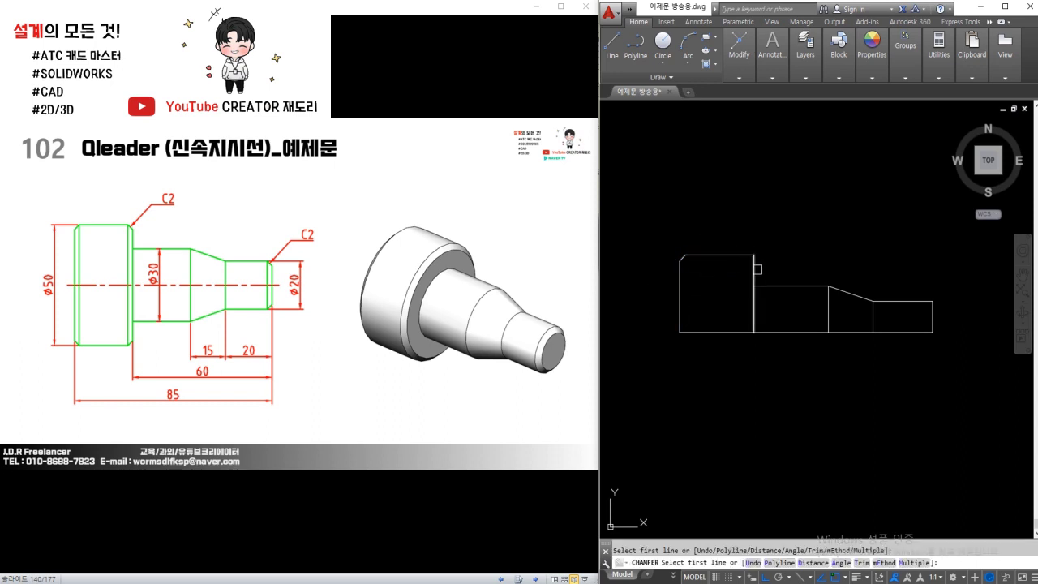
left_click(753, 272)
left_click(744, 256)
Chamfer the shaft's small end by 2 and draw the vertical chamfer edge lines
key("Return")
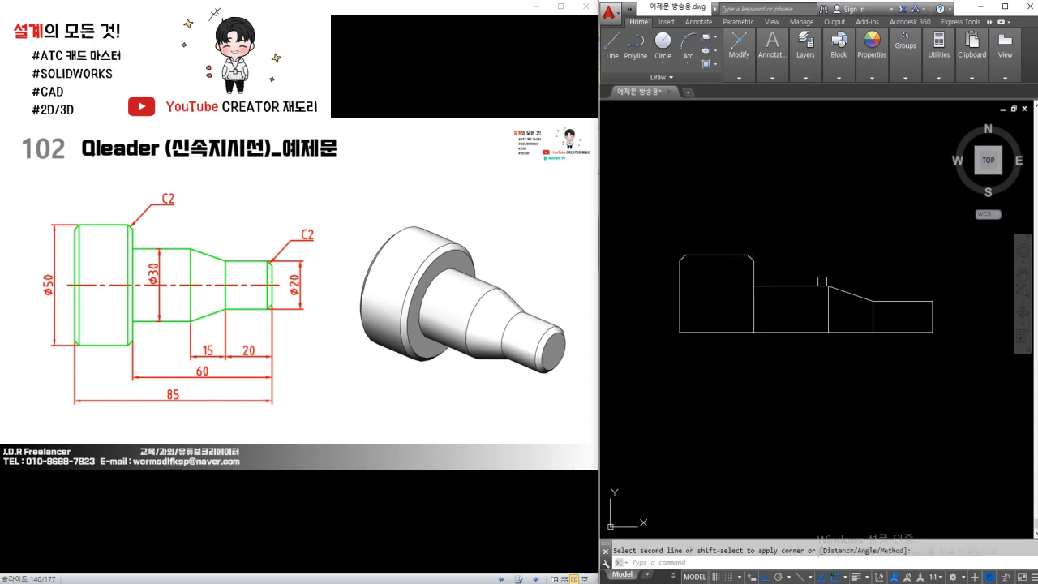
left_click(922, 301)
key("Return")
scroll(730, 263, "up", 2)
left_click(657, 250)
left_click(657, 373)
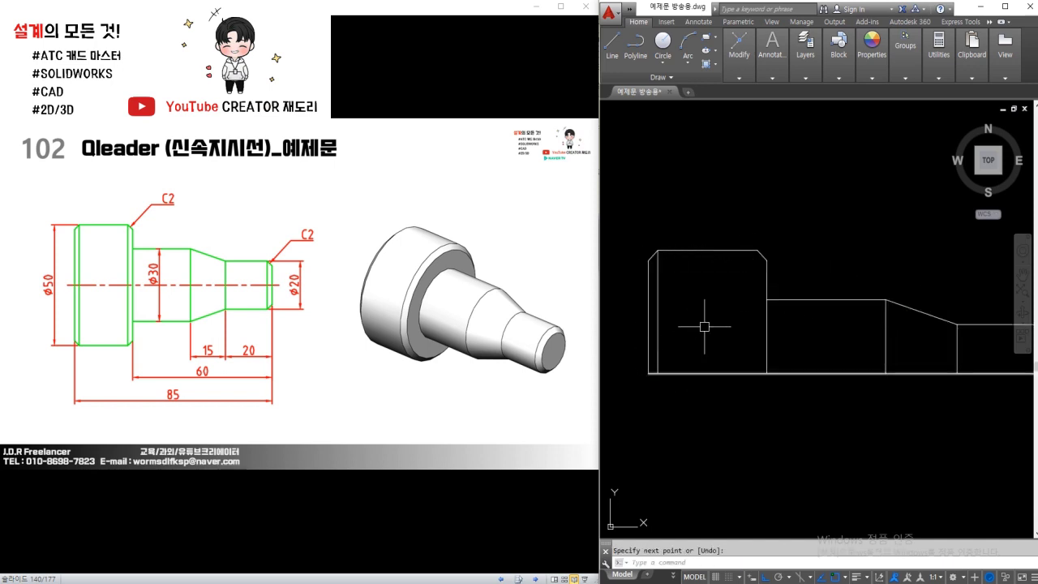
key("Return")
middle_click_drag(793, 366, 762, 359)
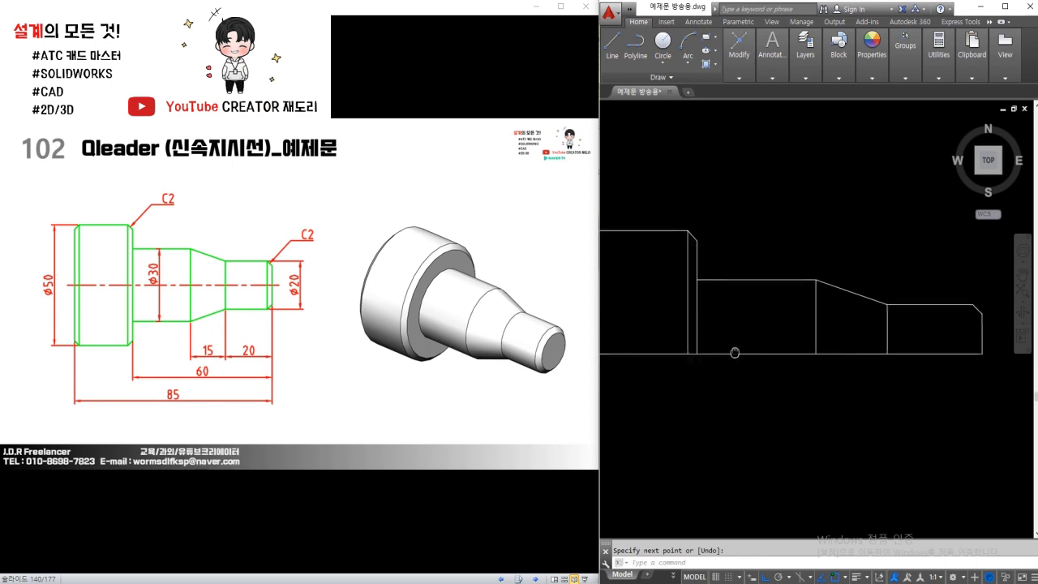
scroll(767, 301, "down", 2)
key("Return")
key("Return")
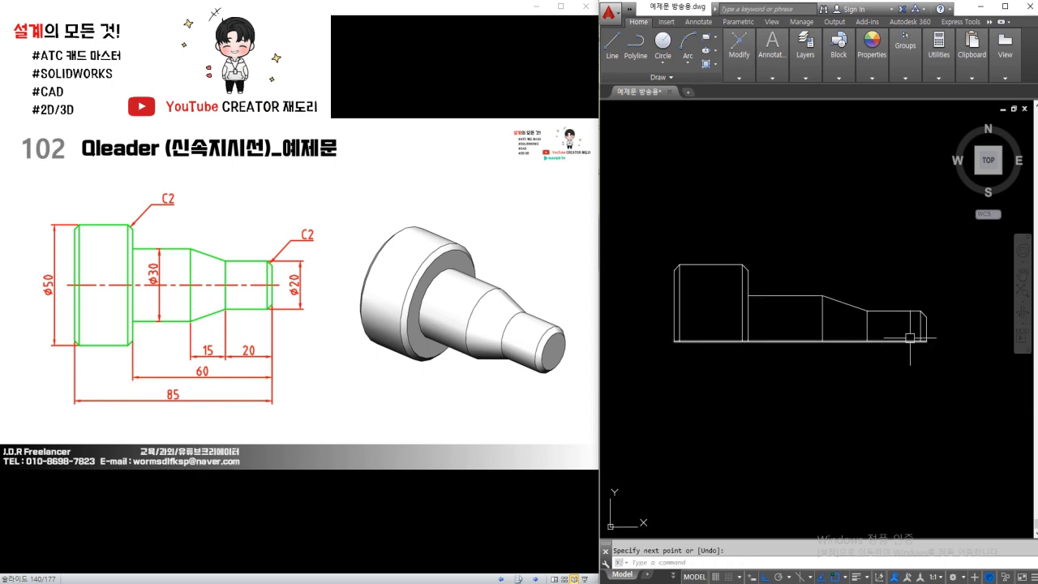
type("mi")
key("Return")
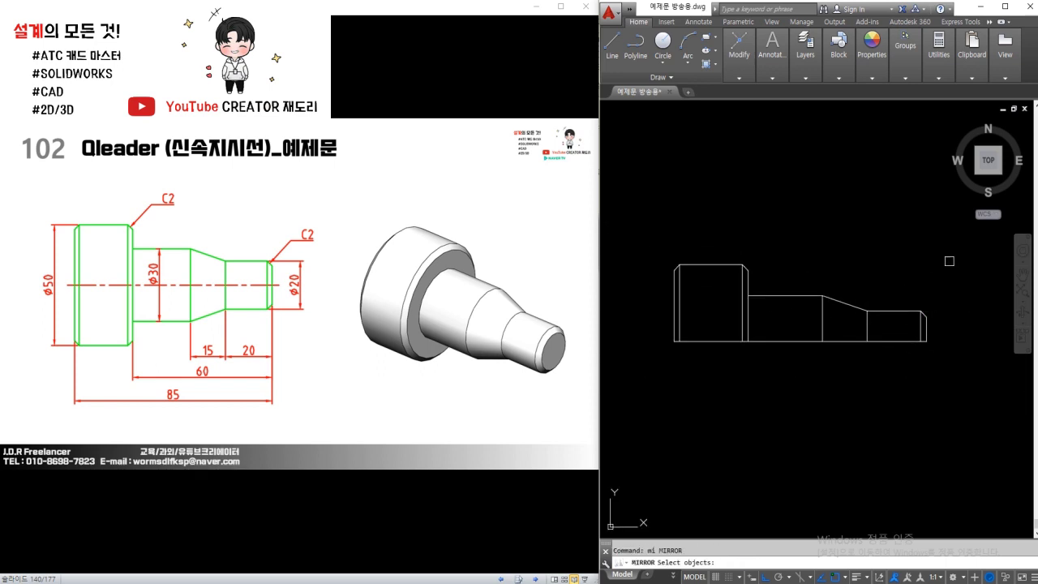
Mirror the half-profile about its bottom edge, keeping the original half
left_click_drag(916, 263, 666, 350)
left_click(667, 351)
key("Return")
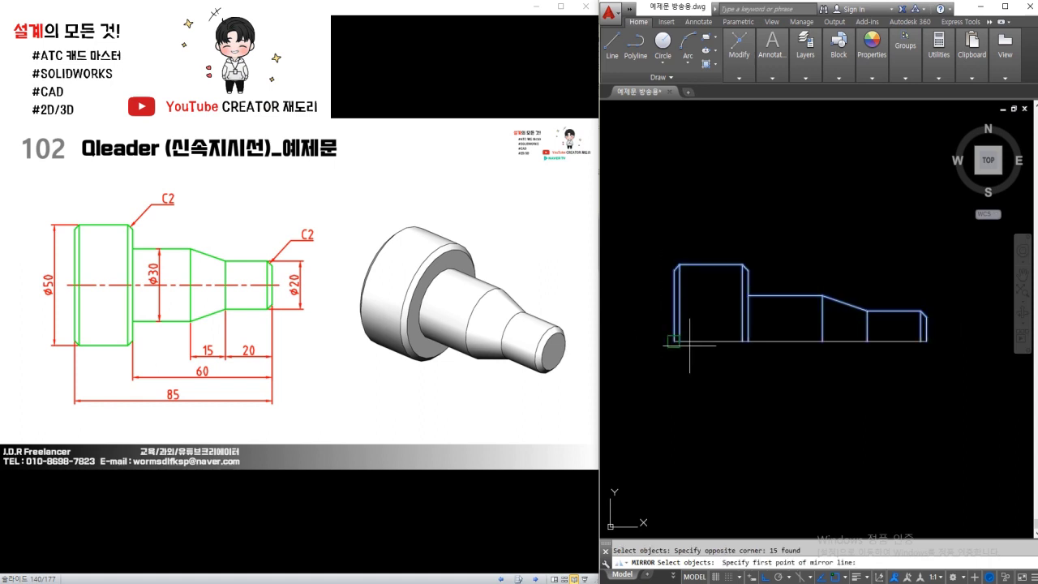
left_click(689, 342)
left_click(932, 357)
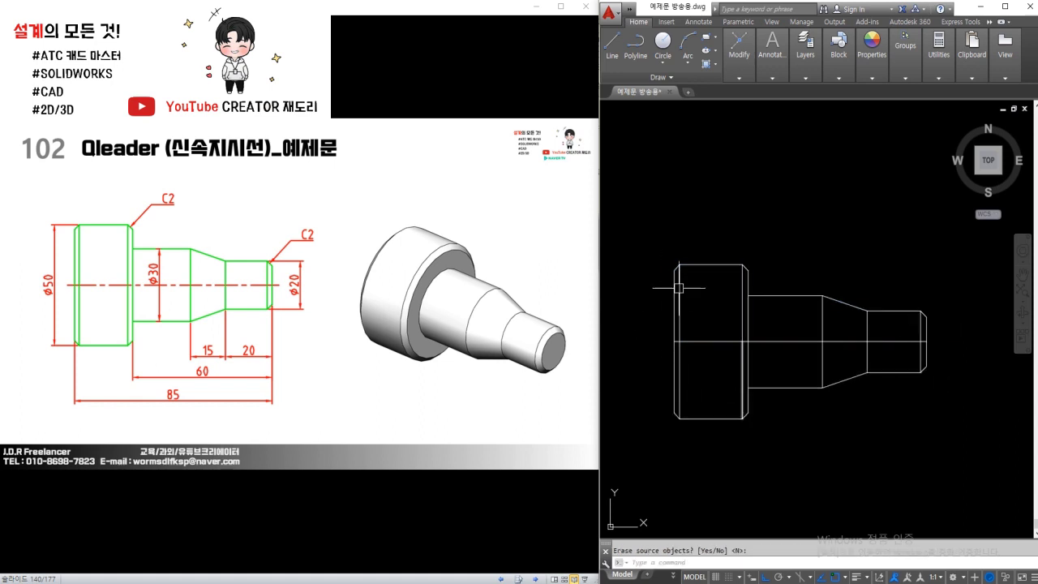
key("Return")
Stretch the horizontal centreline past the shaft's left end
left_click(721, 341)
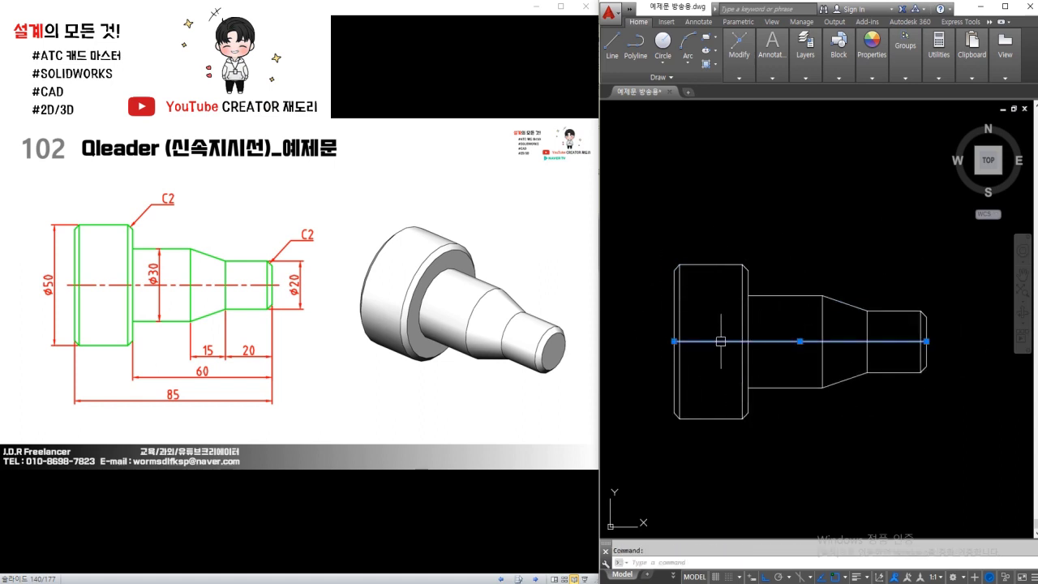
left_click(674, 341)
left_click(665, 341)
type("3")
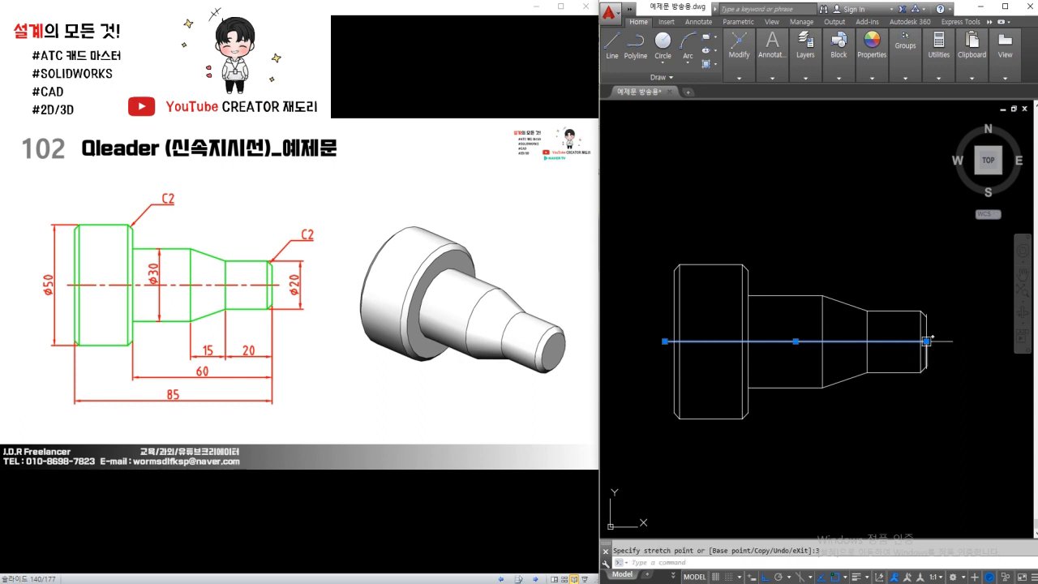
key("Escape")
Put the shaft outline on the 외형선 layer and the centreline on the 중심선 layer
left_click(960, 243)
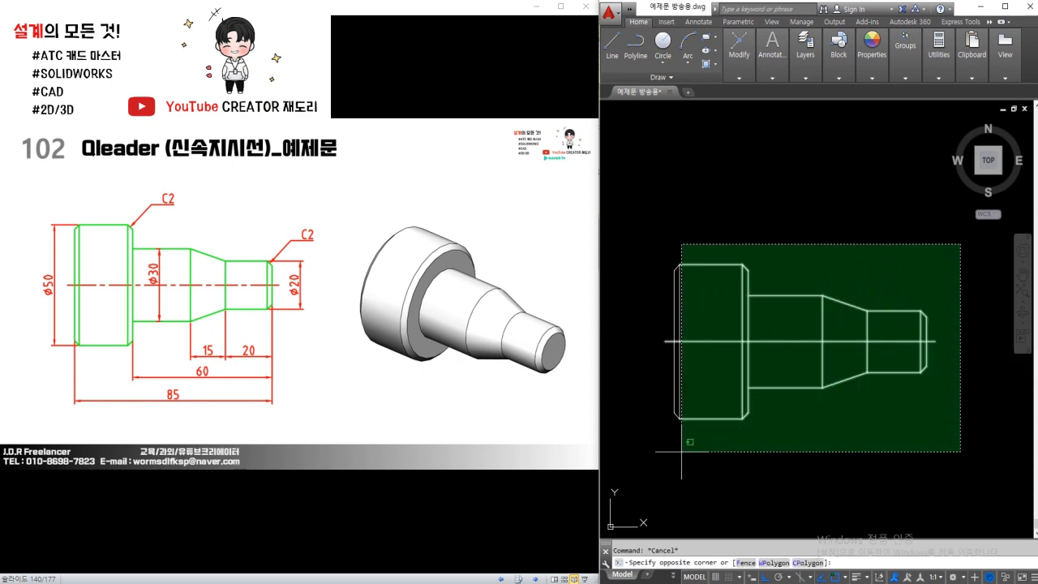
left_click(682, 451)
left_click(806, 66)
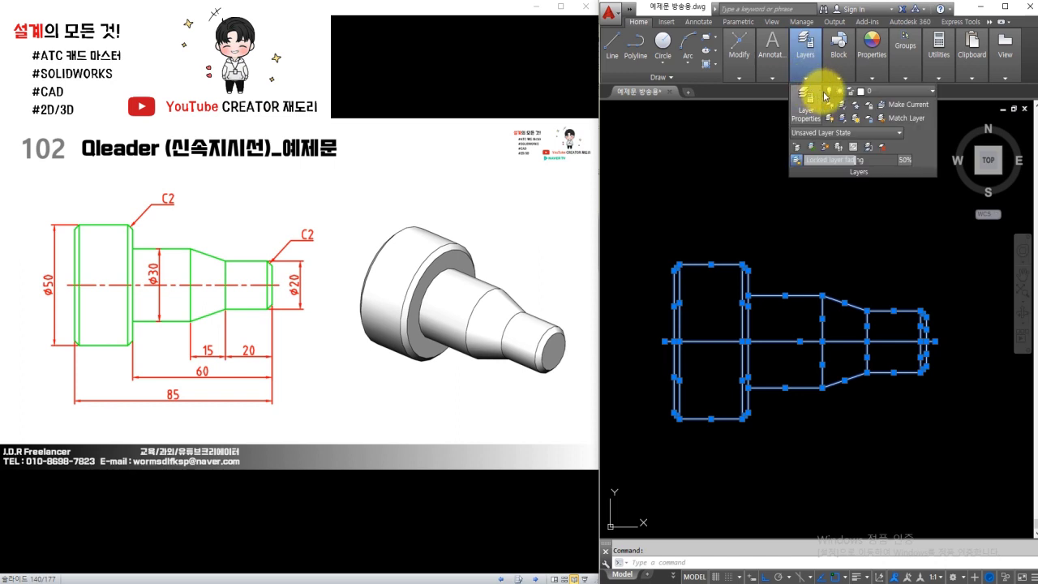
left_click(859, 91)
left_click(881, 134)
key("Escape")
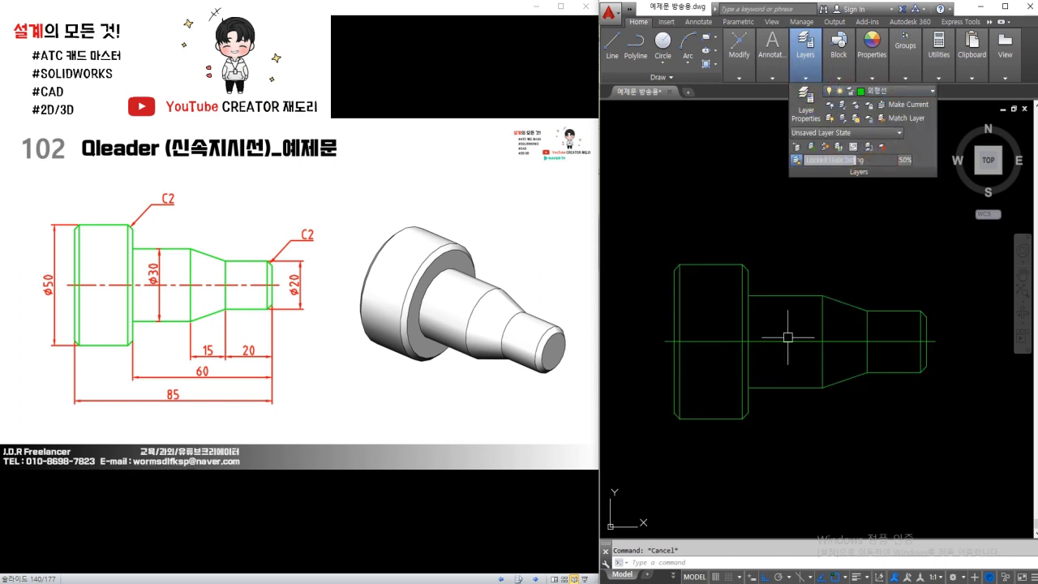
left_click(787, 341)
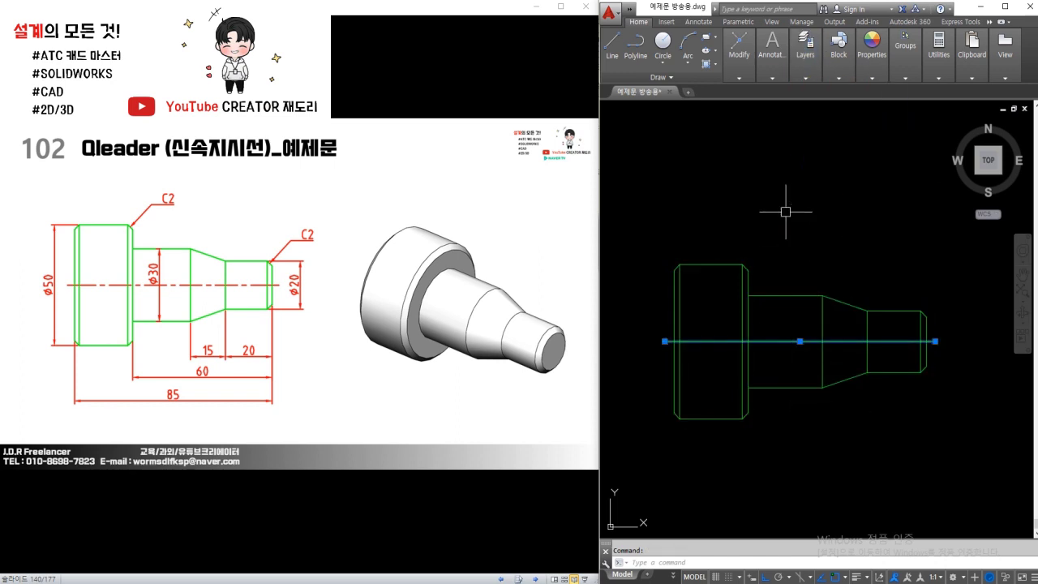
left_click(805, 65)
left_click(847, 91)
left_click(881, 186)
key("Escape")
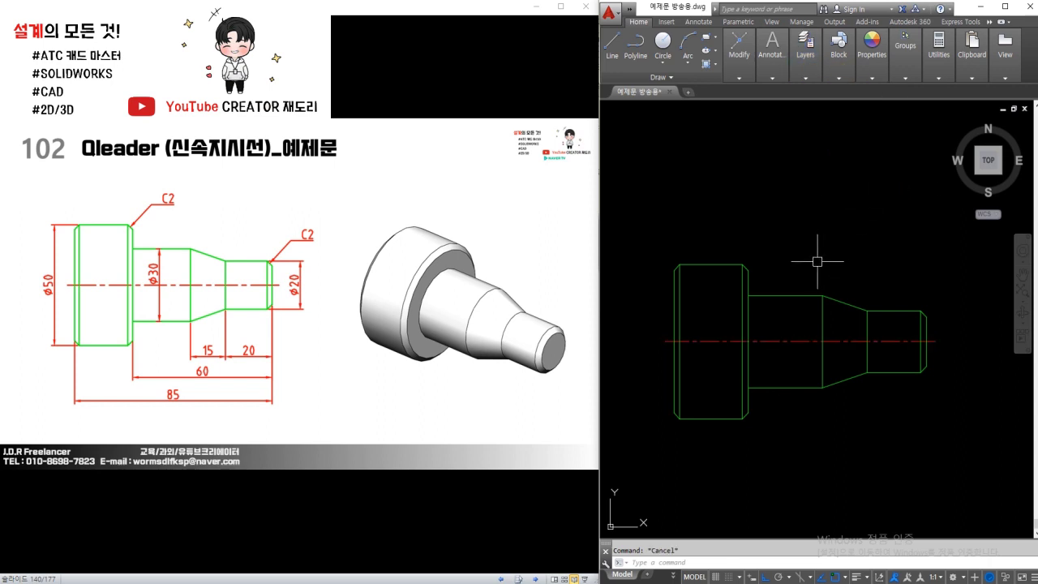
type("dli")
Add the vertical 50, 30 and 20 height dimensions to the shaft sections
key("Return")
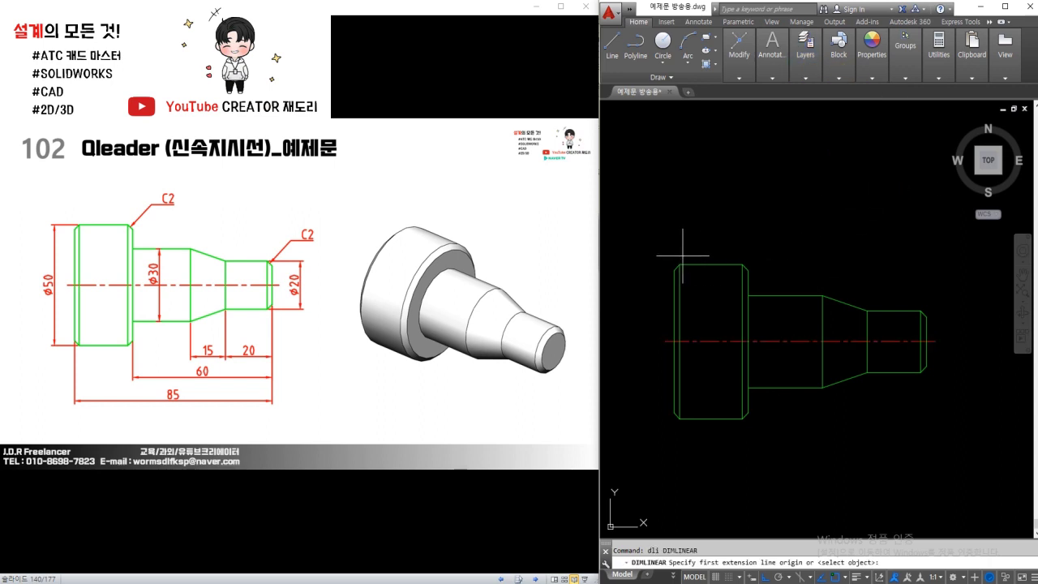
left_click(678, 264)
left_click(679, 419)
left_click(650, 385)
key("Return")
left_click(784, 387)
left_click(785, 297)
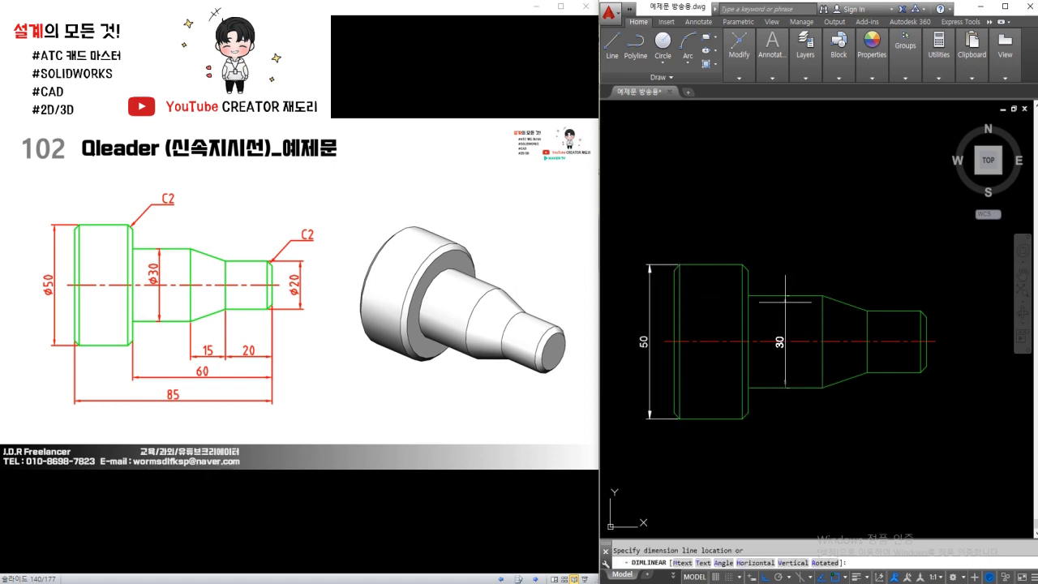
left_click(784, 319)
key("Return")
left_click(917, 311)
left_click(915, 373)
left_click(963, 356)
Add the 20 small-end and 15 taper length dimensions below the part
key("Return")
left_click(892, 373)
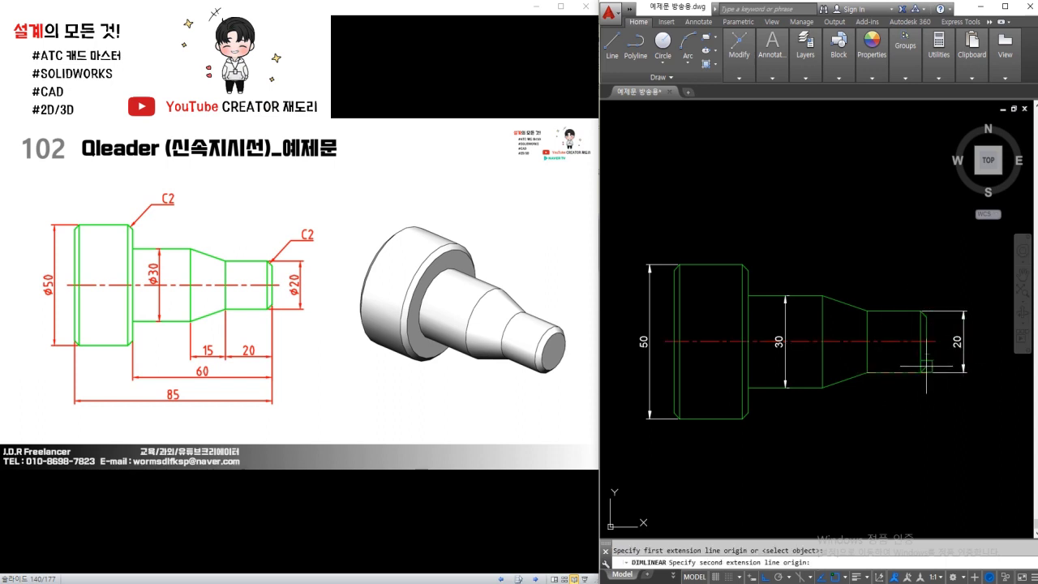
left_click(925, 369)
left_click(904, 423)
key("Return")
left_click(866, 372)
left_click(822, 388)
left_click(867, 423)
Add the 85 overall length and 60 length dimensions below the part
key("Return")
left_click(674, 412)
left_click(924, 369)
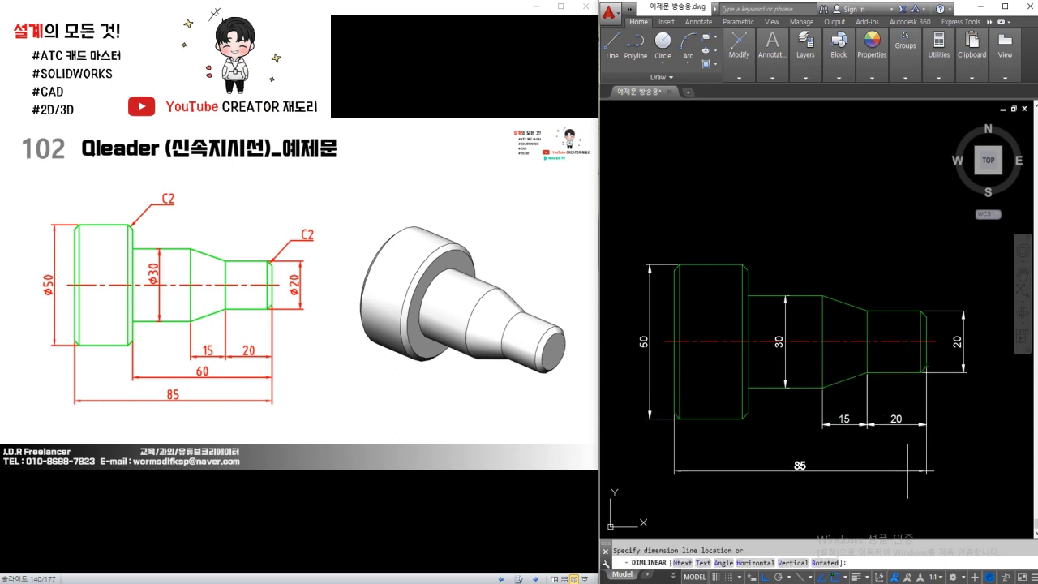
left_click(905, 475)
key("Return")
left_click(747, 413)
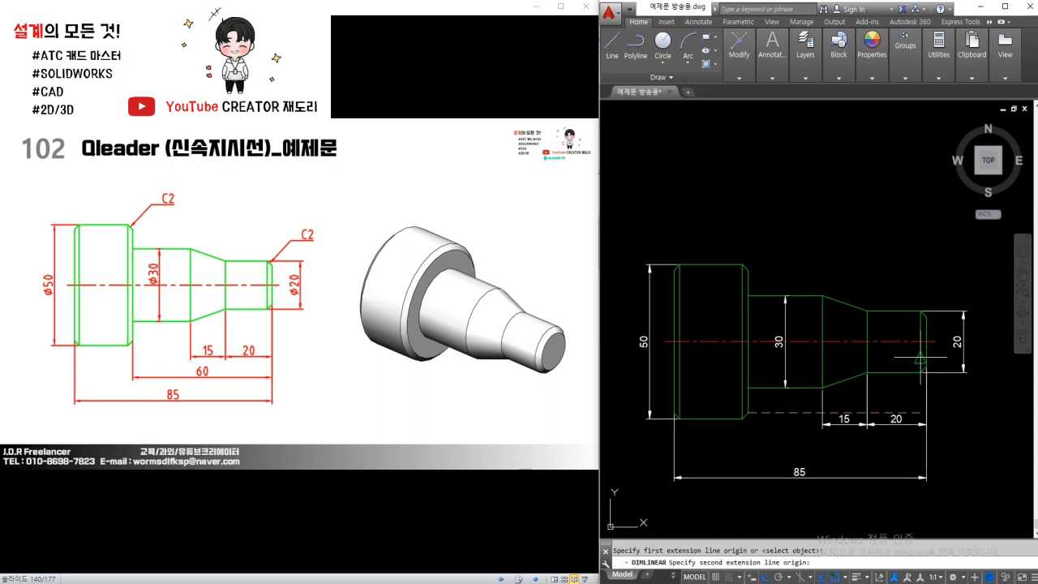
left_click(925, 366)
left_click(835, 444)
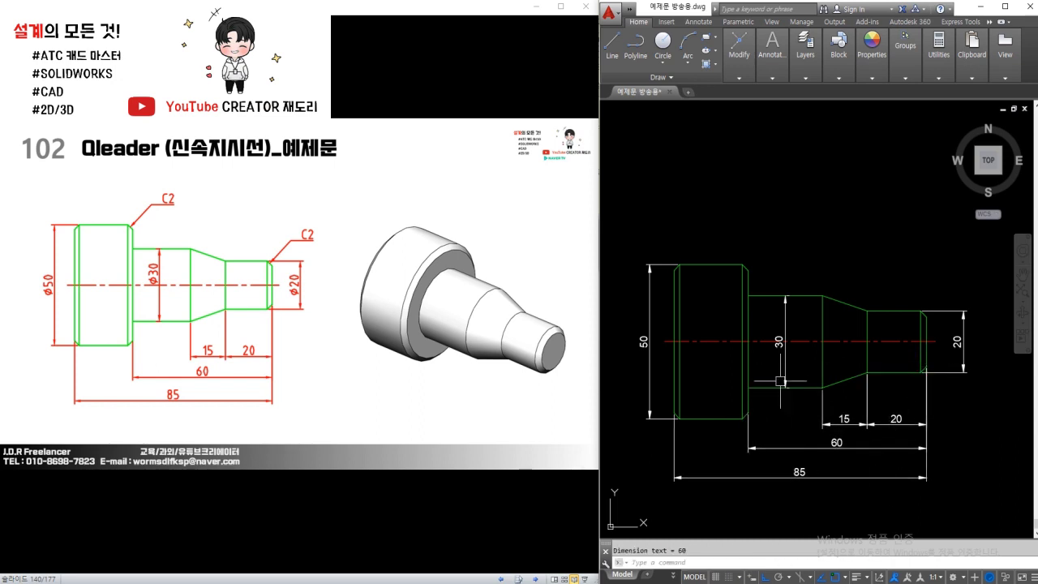
scroll(616, 377, "up", 2)
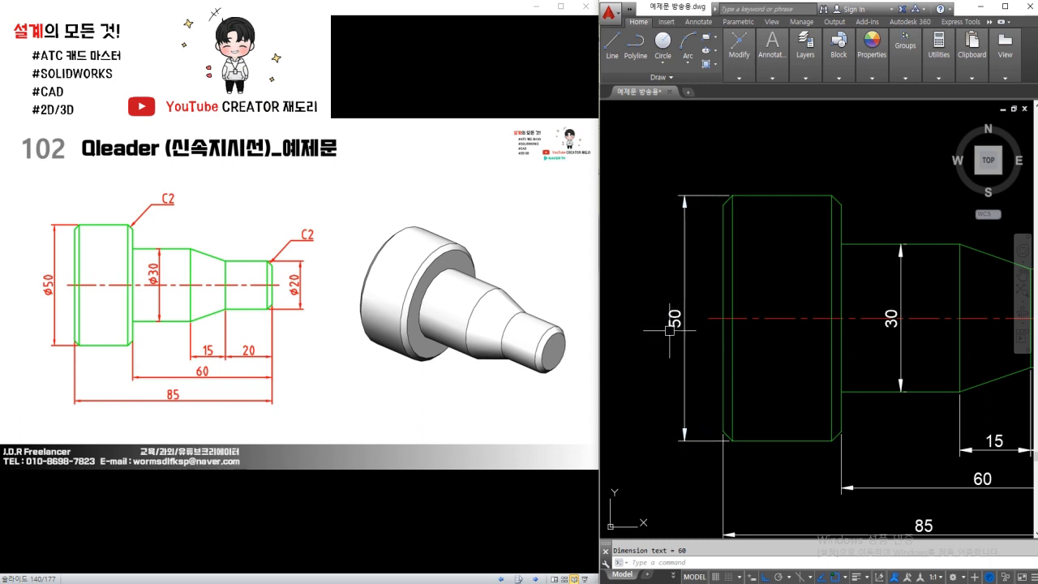
type("ed")
key("Return")
Add the %%c diameter prefix to the 50, 30 and 20 dimension texts so they read ø50, ø30, ø20
left_click(675, 320)
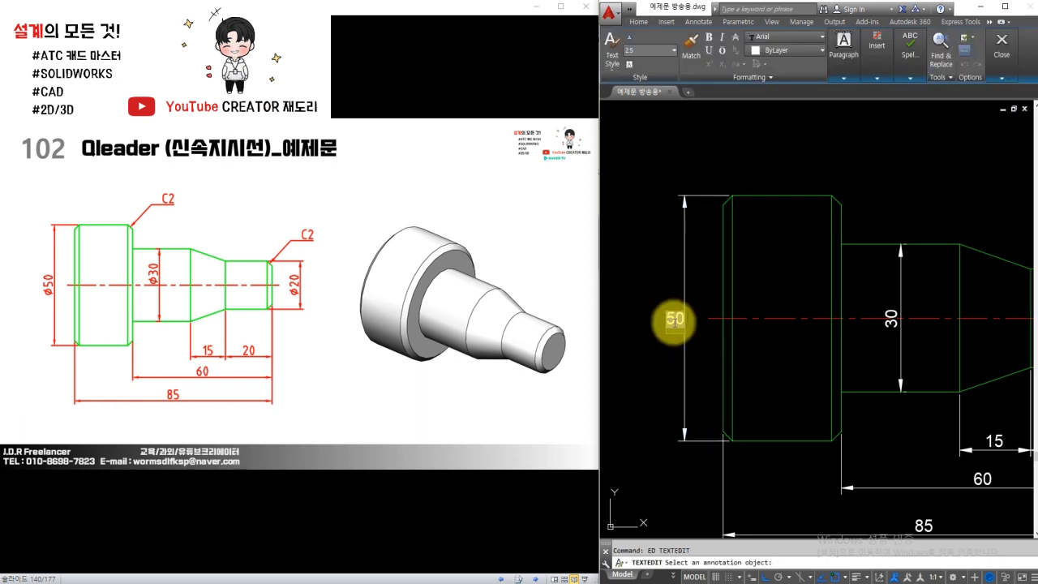
type("%")
left_click(723, 358)
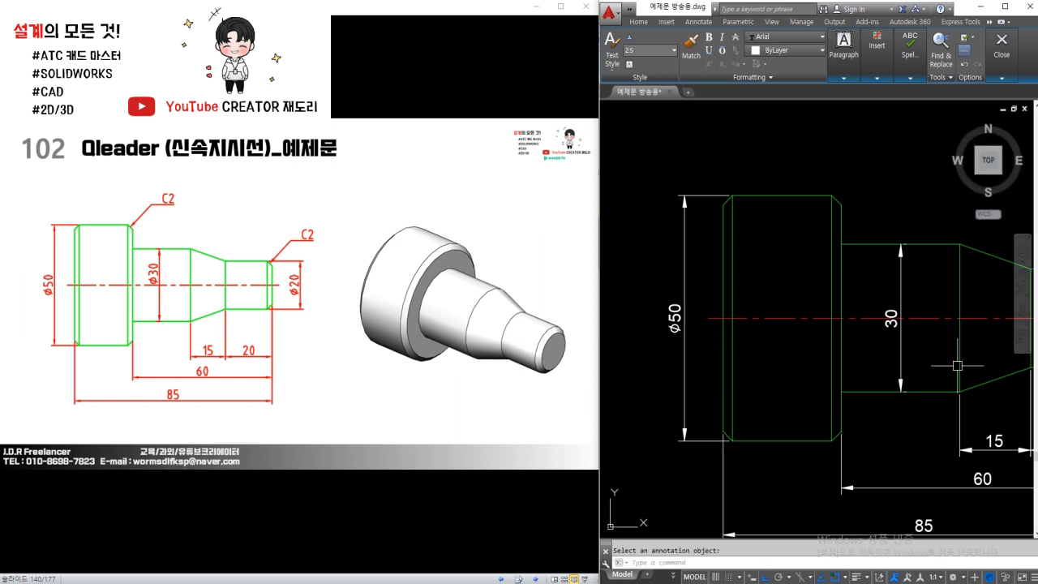
middle_click_drag(899, 325, 822, 335)
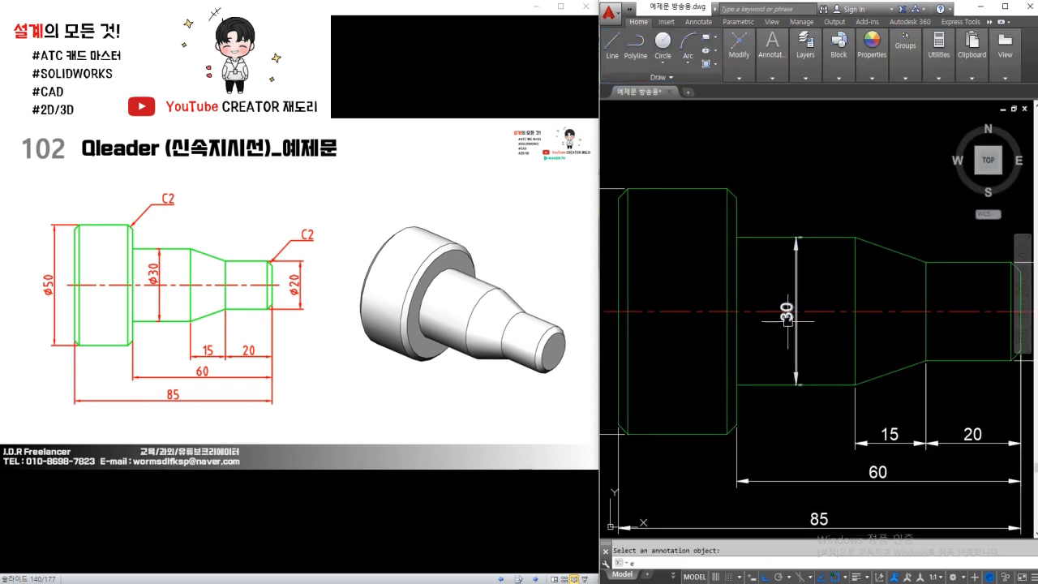
type("d")
key("Return")
left_click(787, 318)
type("%%")
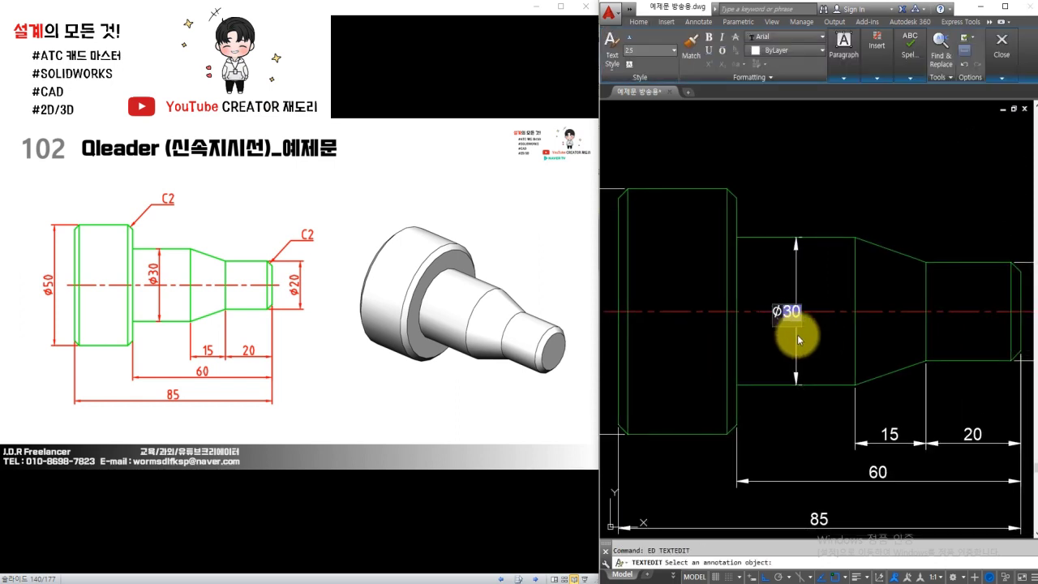
left_click(866, 352)
middle_click_drag(866, 352, 670, 330)
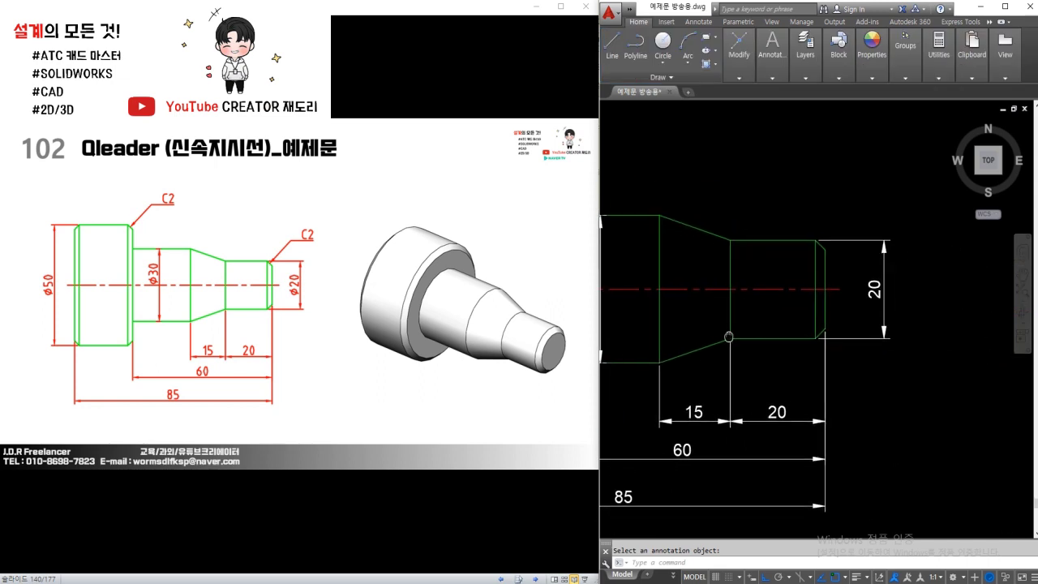
left_click(713, 562)
type("ed")
key("Return")
left_click(878, 300)
type("%%")
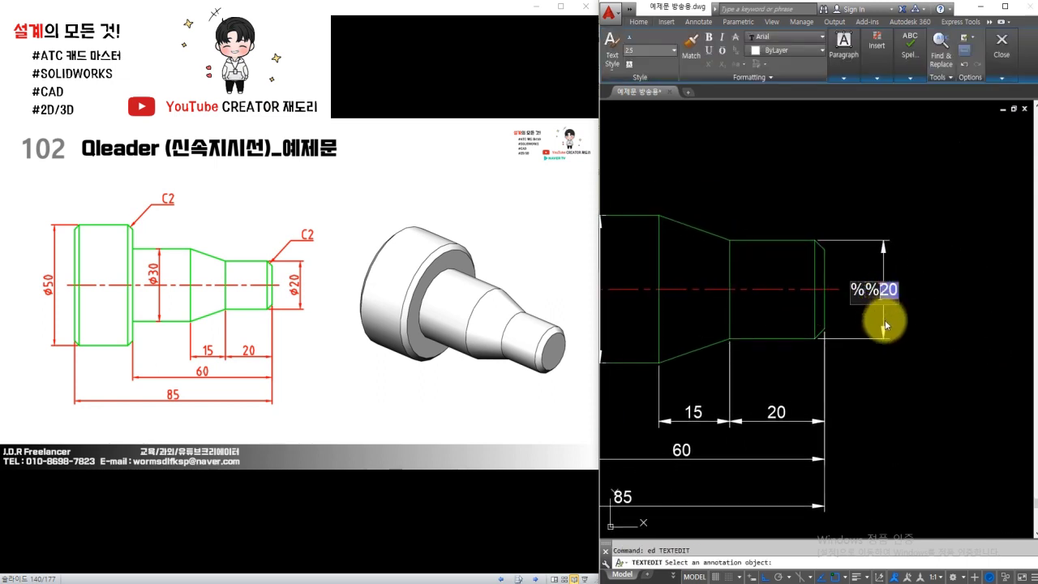
left_click(884, 330)
Select the ø30 dimension and bring up its right-click menu
middle_click_drag(885, 330, 819, 331)
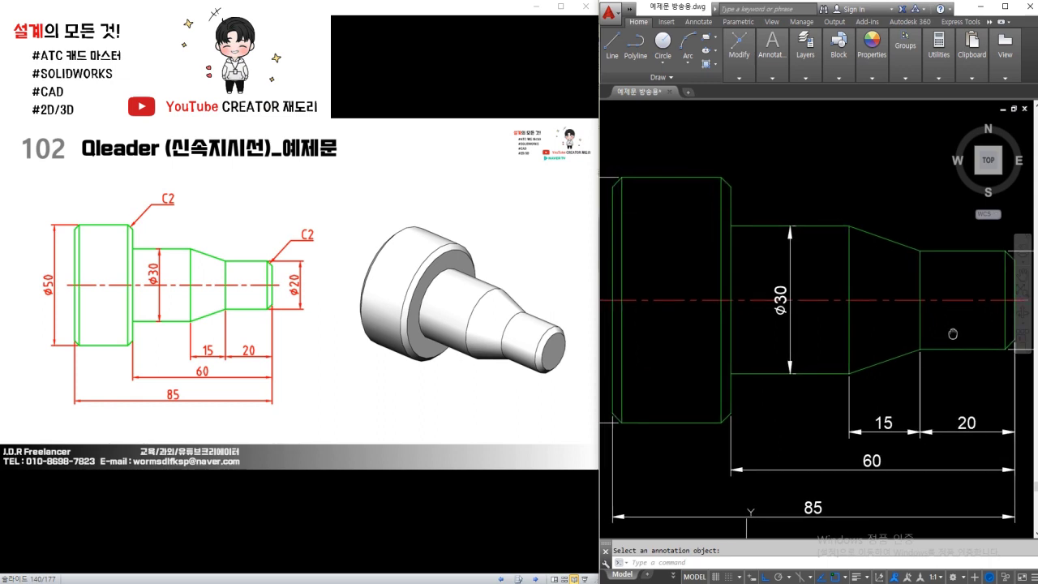
scroll(819, 330, "up", 2)
left_click(781, 286)
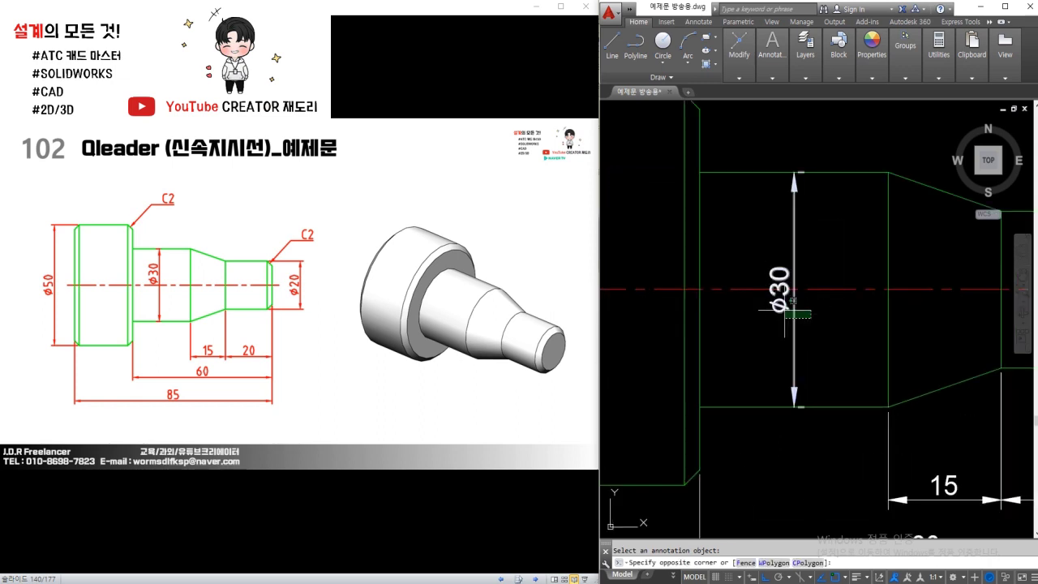
key("Escape")
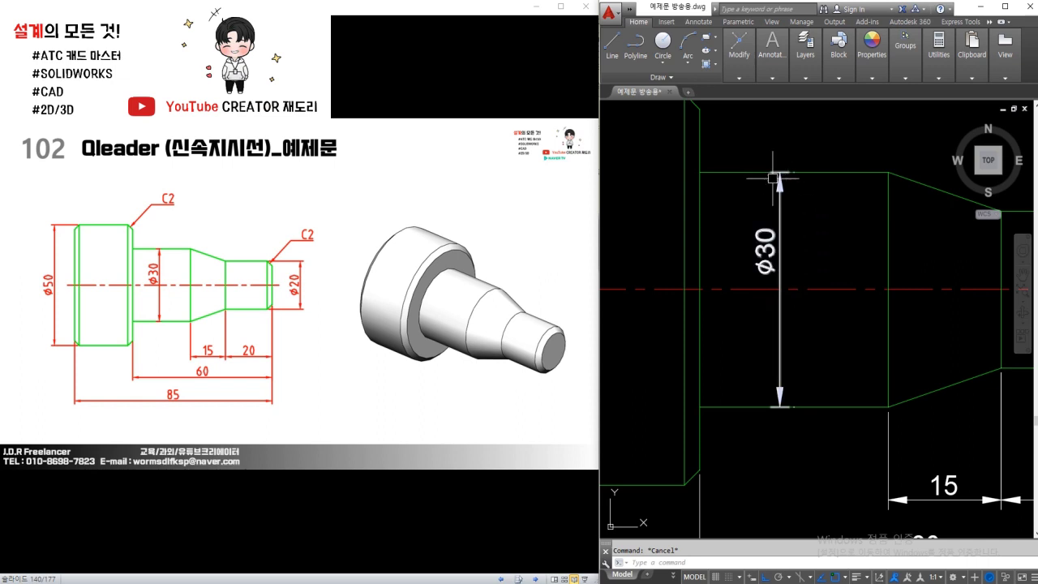
left_click(753, 152)
left_click(806, 187)
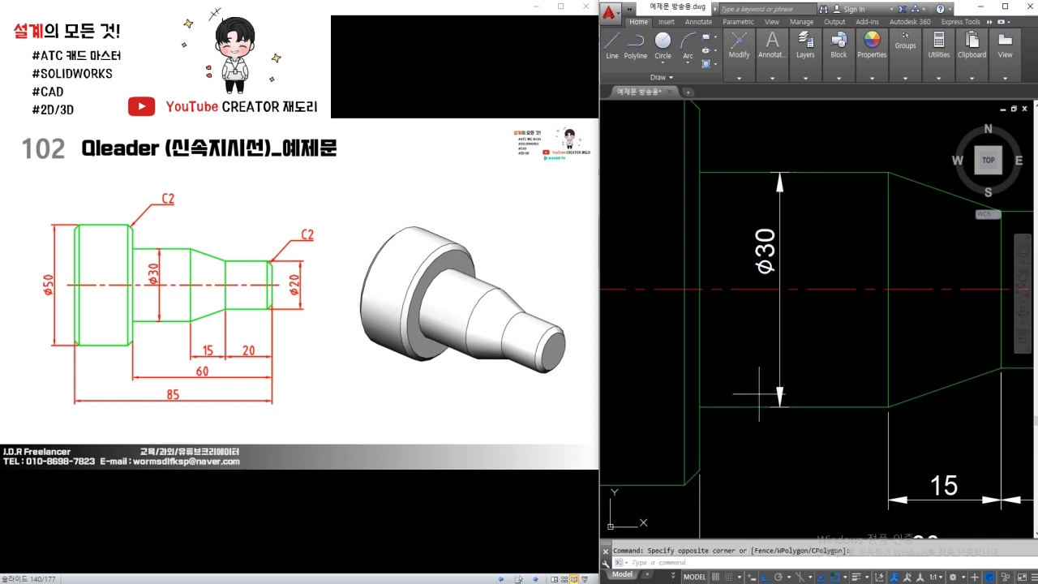
left_click(767, 338)
right_click(778, 332)
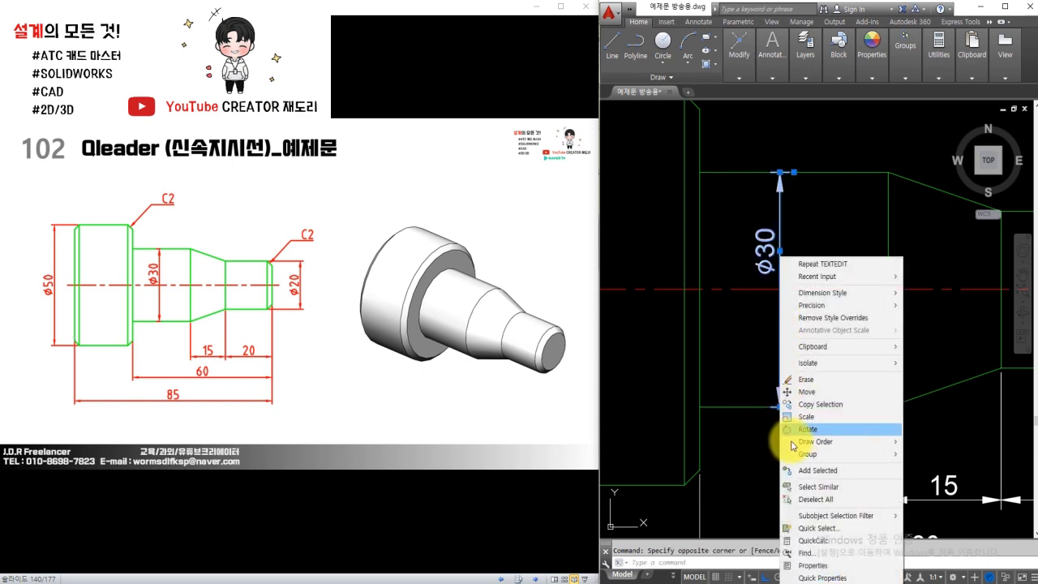
Turn Ext line 1 and Ext line 2 Off in the ø30 dimension's Properties
left_click(814, 566)
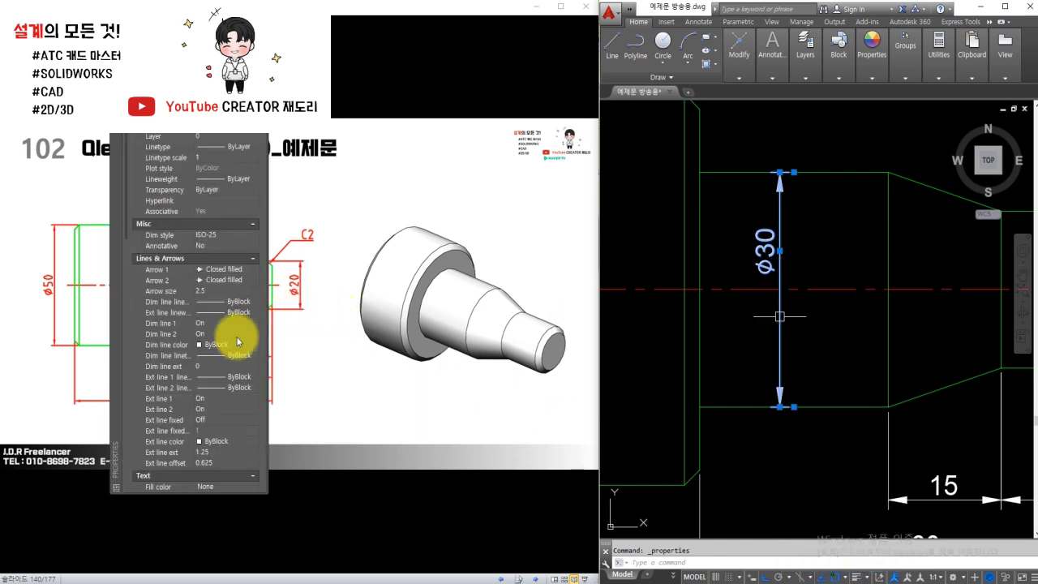
left_click(205, 398)
left_click(208, 408)
left_click(208, 409)
left_click(206, 419)
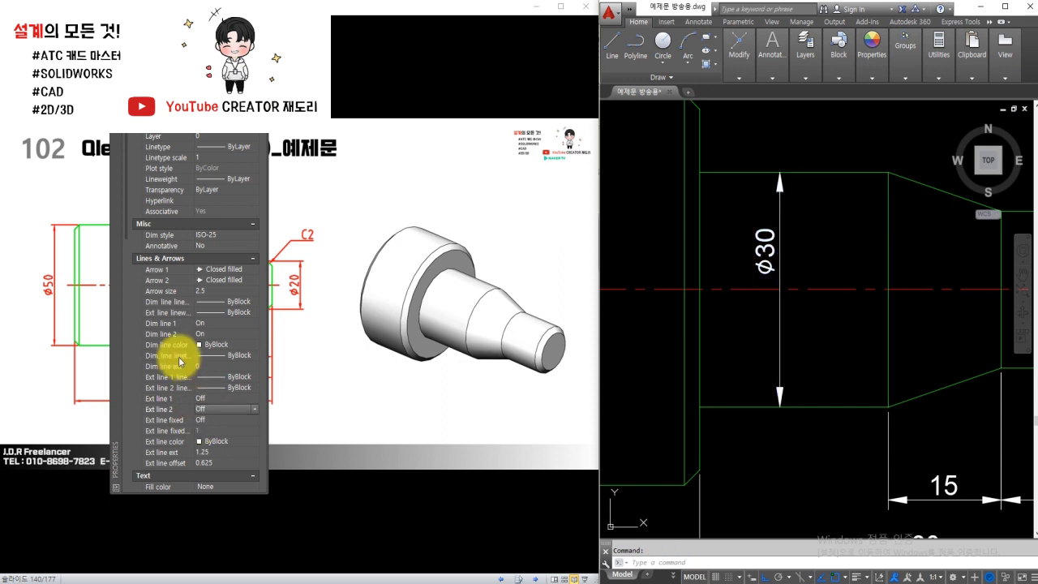
key("ctrl+1")
key("Escape")
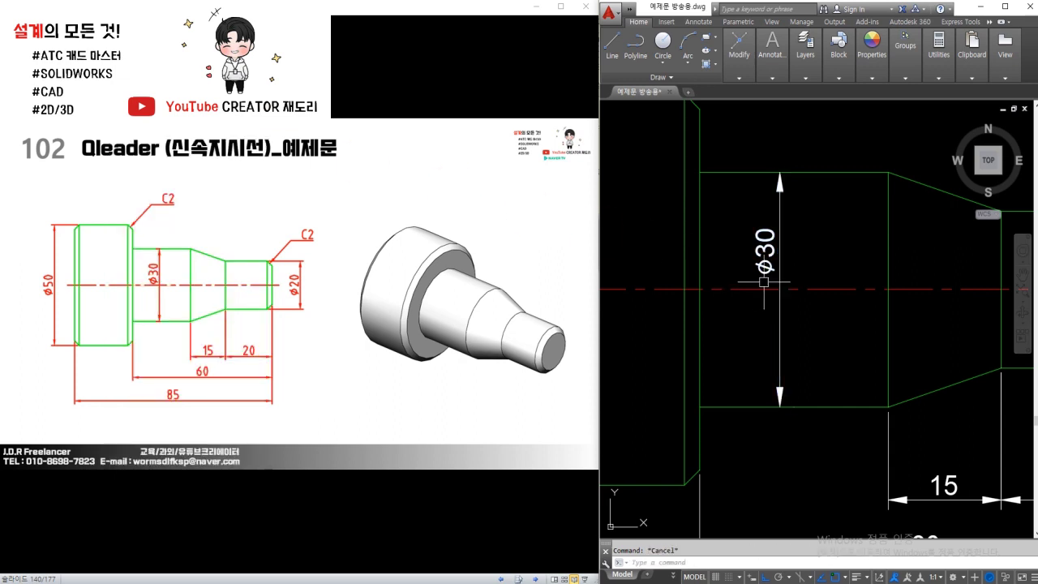
scroll(841, 354, "down", 3)
middle_click_drag(842, 354, 817, 336)
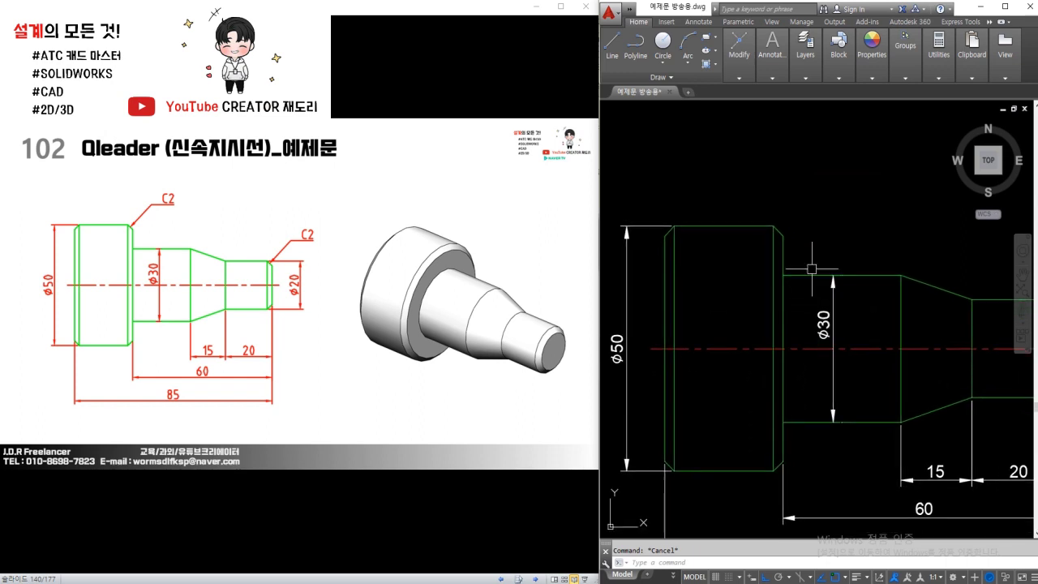
type("le")
key("Return")
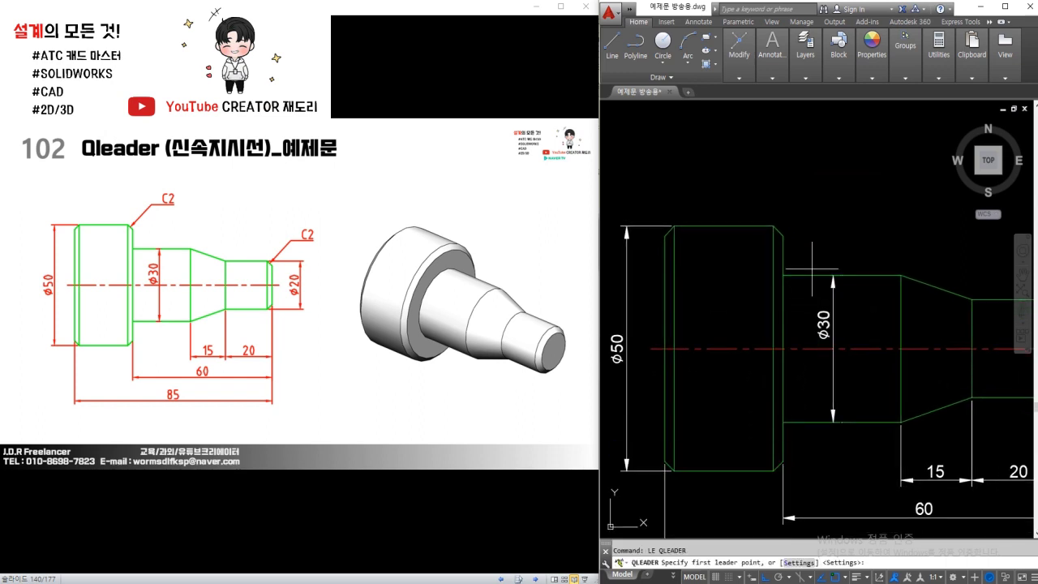
Set the leader's text attachment to Underline bottom line
key("Return")
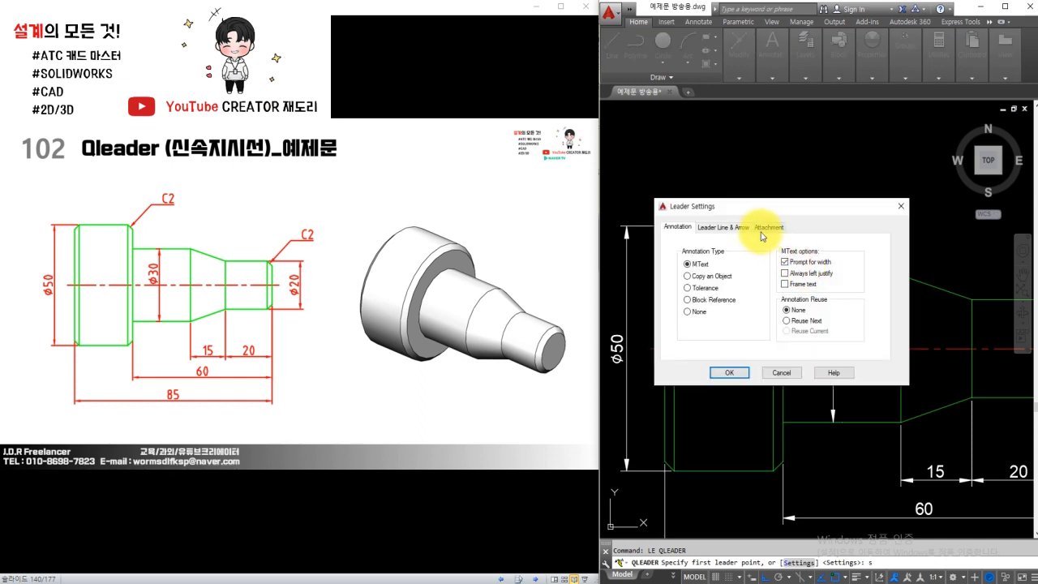
left_click(766, 227)
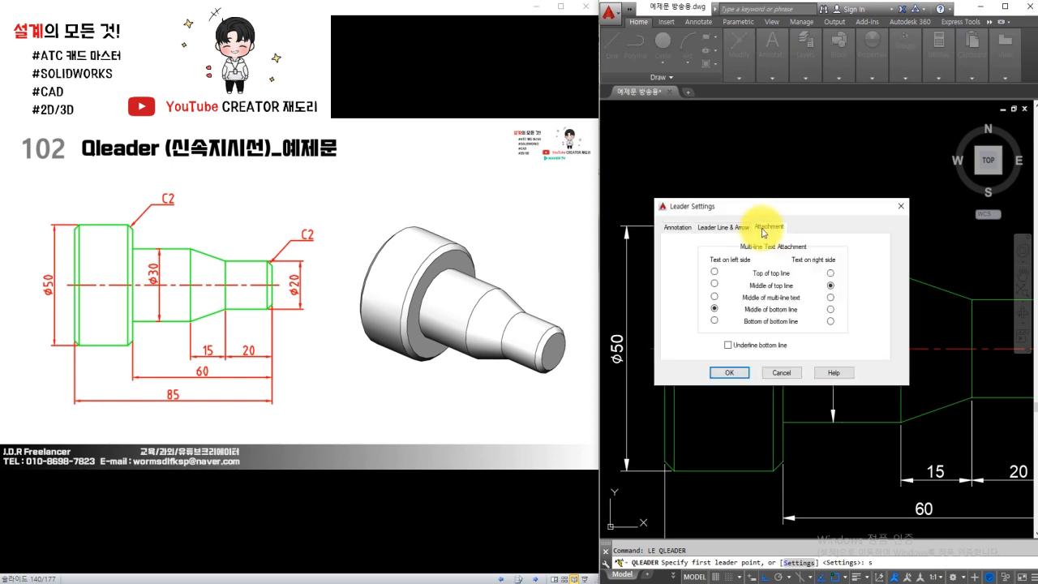
left_click(728, 348)
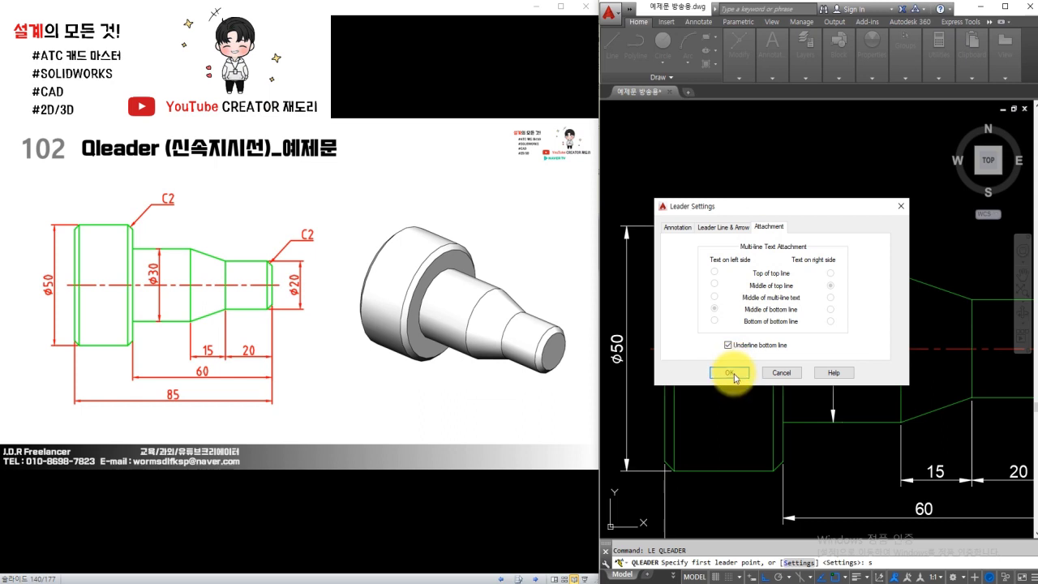
left_click(730, 372)
Draw a leader from the large end's top-right chamfer corner with the note C2
scroll(781, 231, "up", 2)
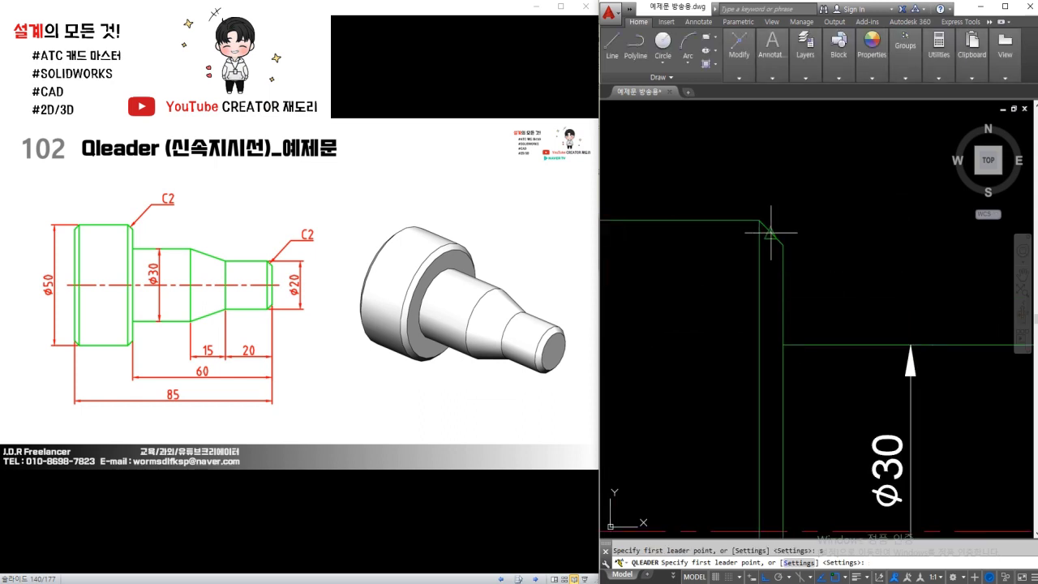
left_click(771, 233)
scroll(770, 233, "down", 2)
middle_click_drag(819, 223, 720, 279)
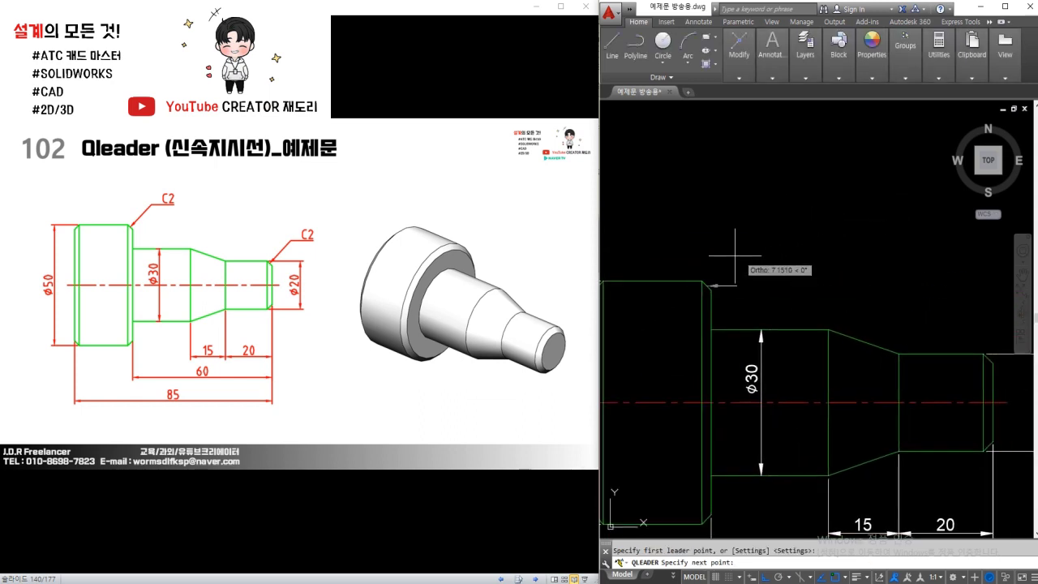
scroll(735, 257, "up", 2)
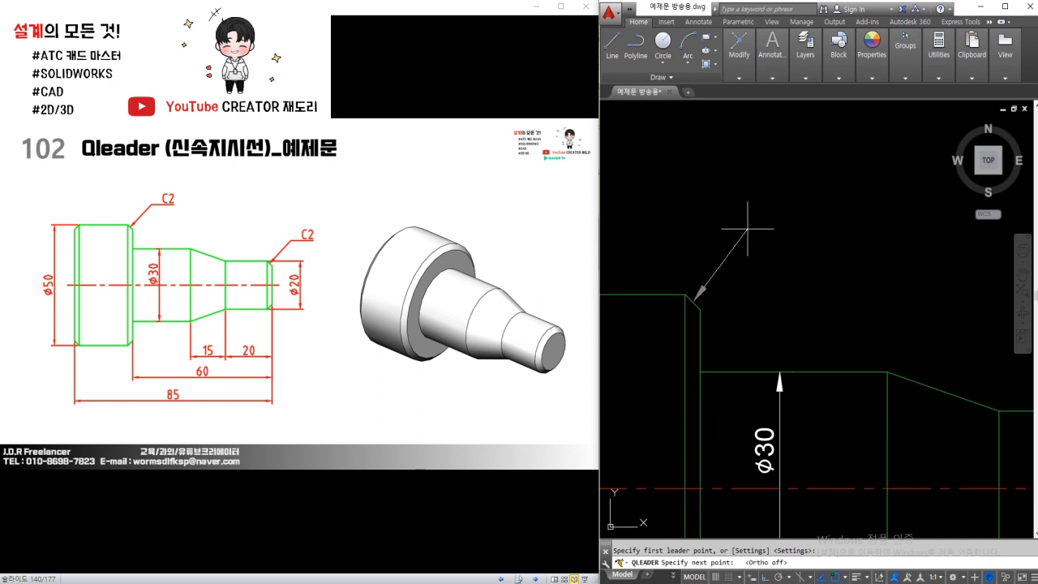
left_click(819, 234)
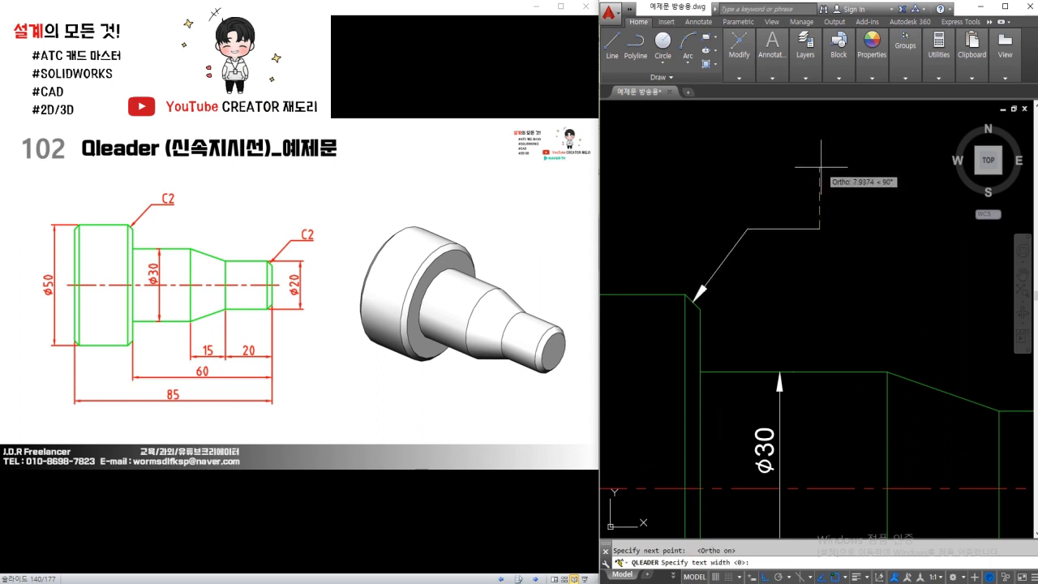
left_click(821, 168)
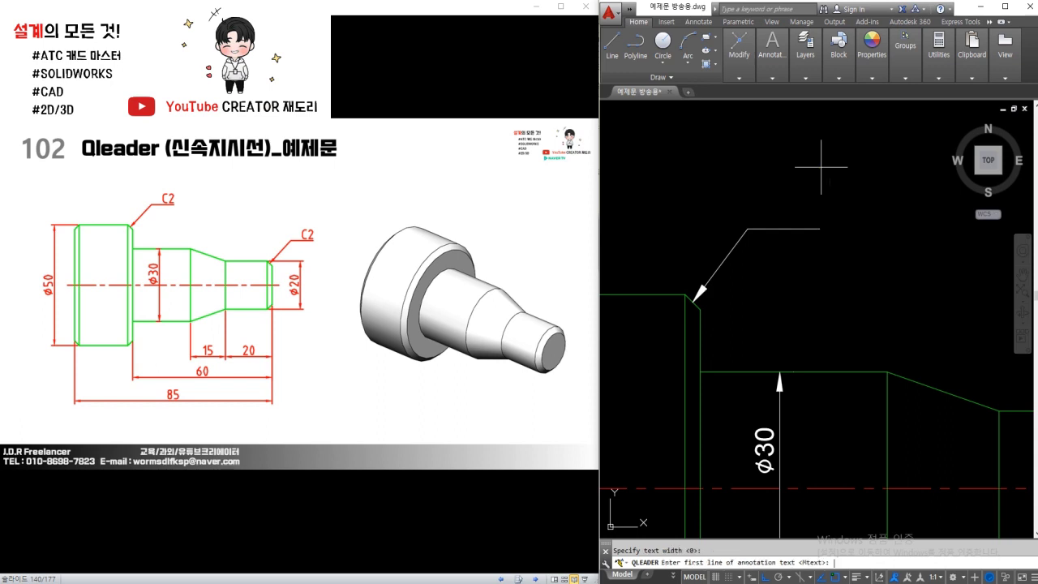
key("Return")
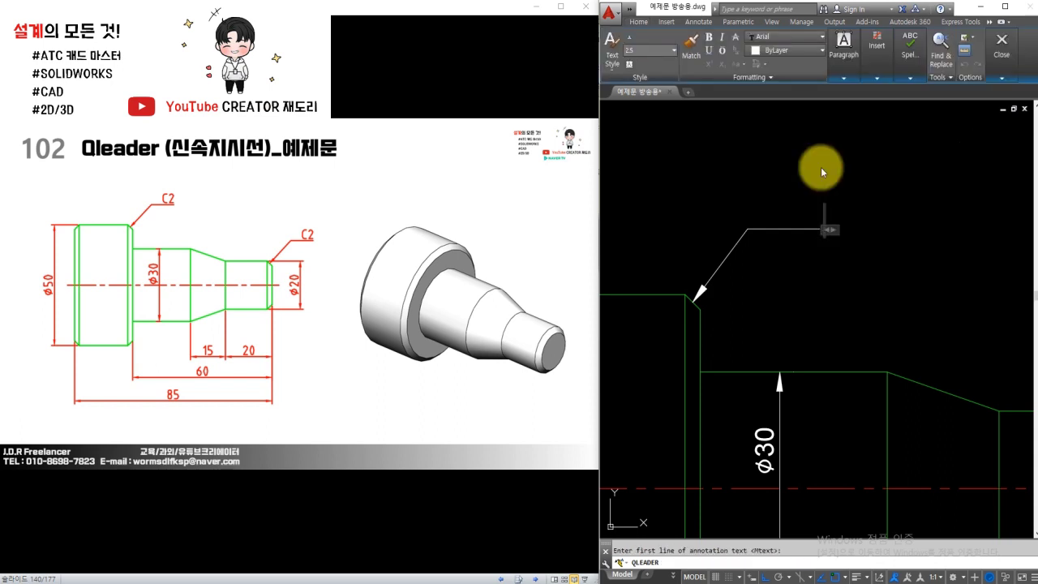
type("ㅊ")
key("BackSpace")
type("C2")
left_click(765, 262)
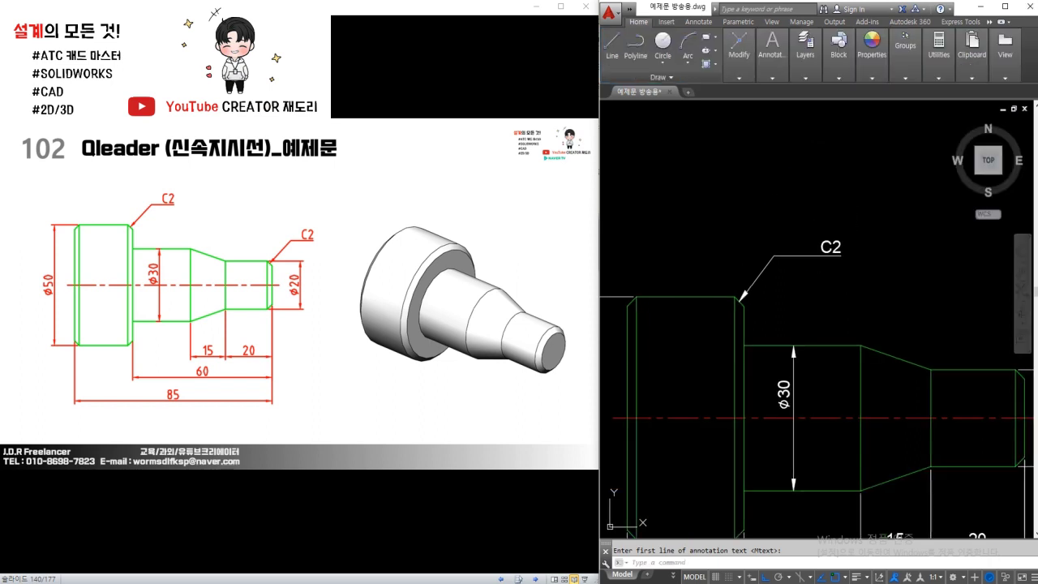
Move the C2 note text slightly to the left
scroll(765, 262, "down", 2)
middle_click_drag(806, 271, 746, 254)
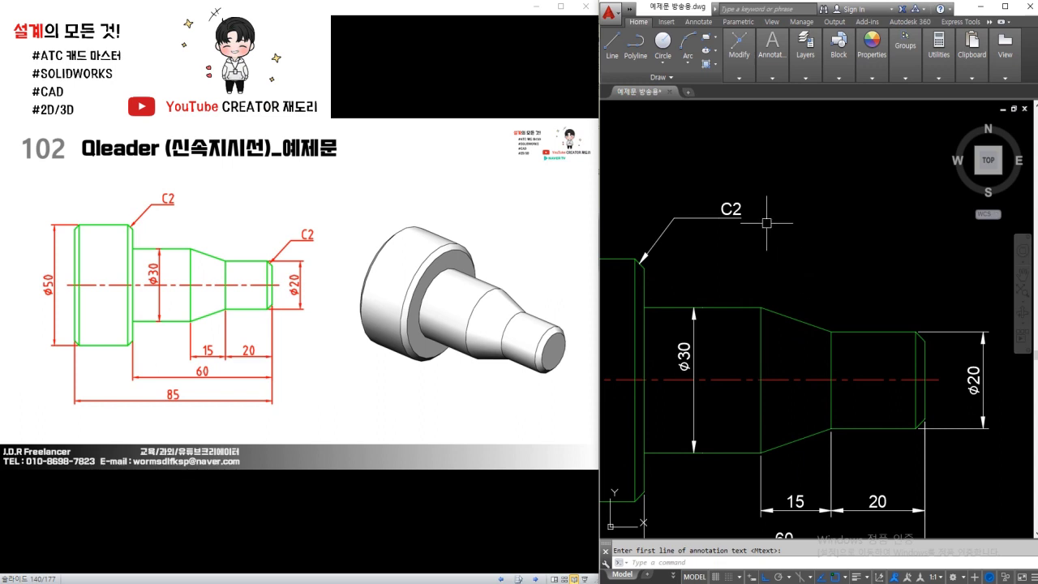
left_click(795, 251)
left_click(752, 261)
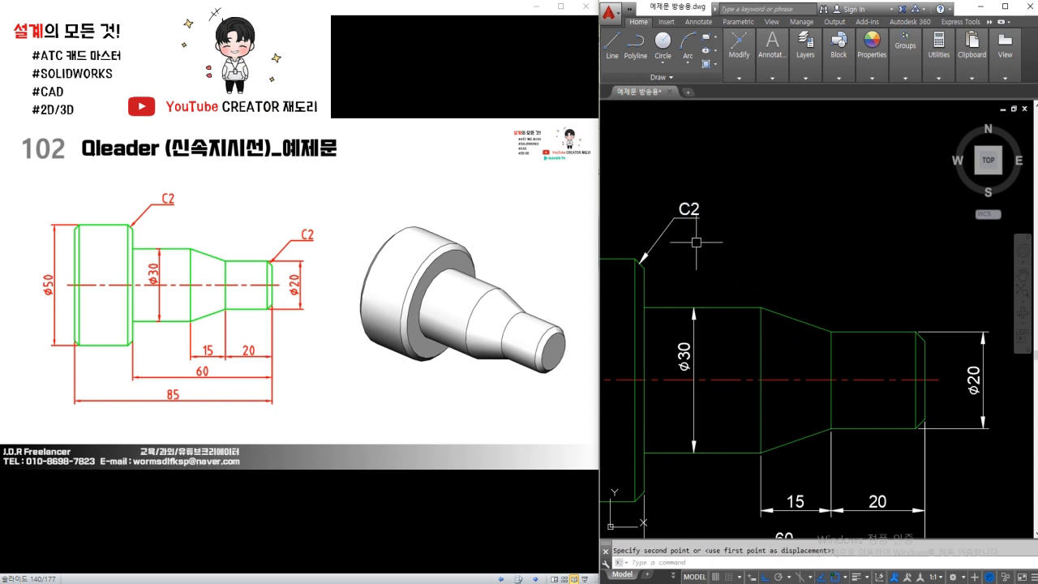
type("CO")
Copy the C2 leader from its arrow tip to the small-end chamfer corner
left_click(632, 261)
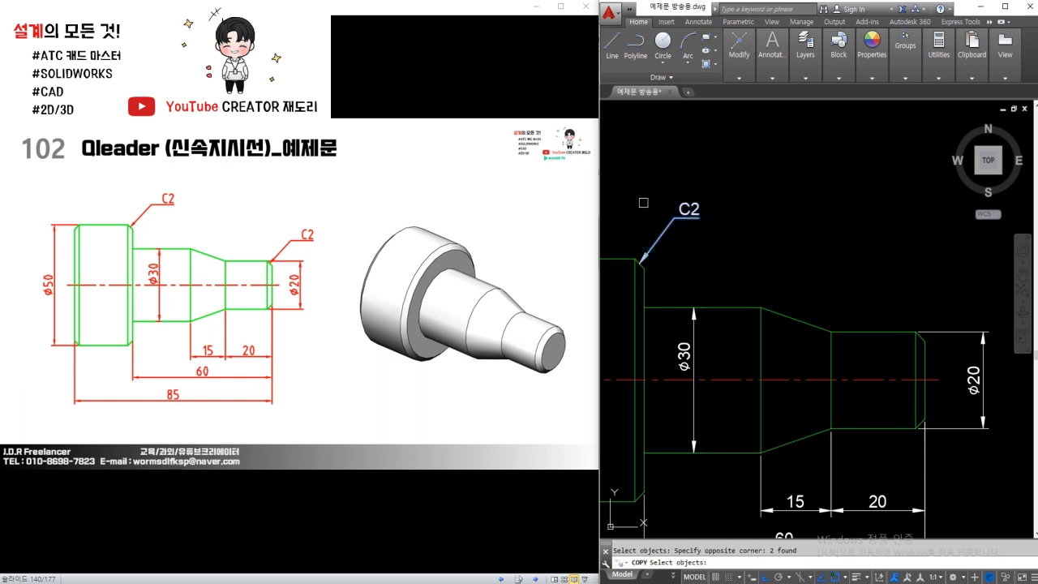
key("Return")
scroll(644, 258, "up", 3)
scroll(657, 255, "up", 3)
left_click(658, 248)
scroll(729, 283, "down", 3)
scroll(811, 341, "up", 4)
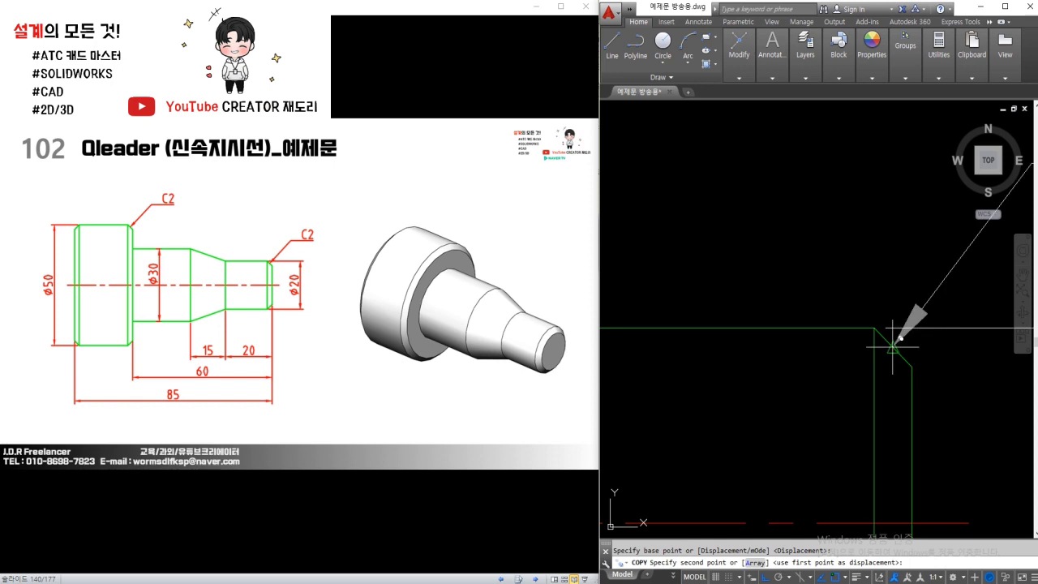
left_click(896, 345)
key("Return")
scroll(892, 348, "down", 3)
scroll(870, 284, "down", 1)
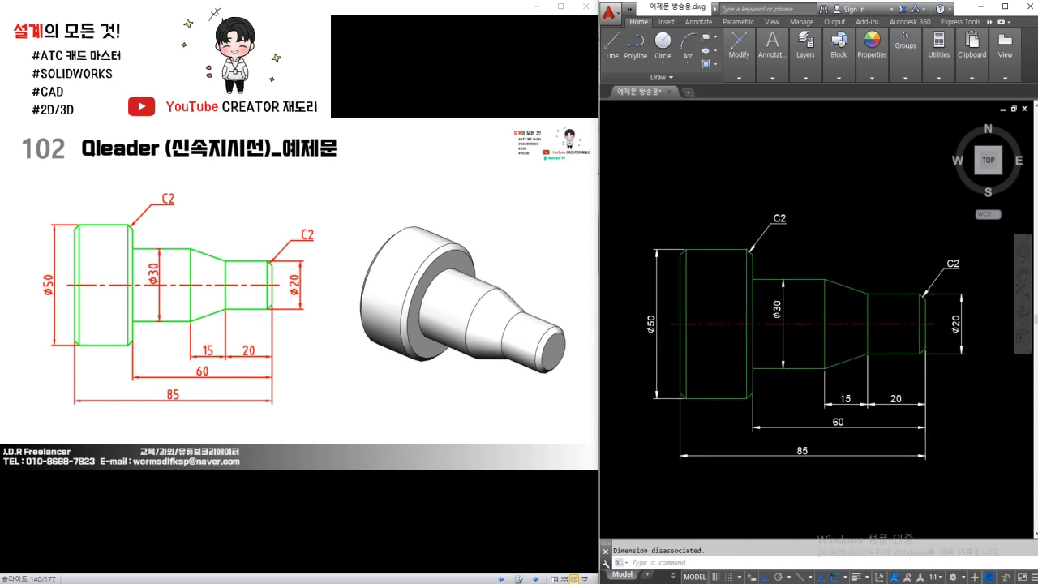
scroll(867, 283, "up", 2)
scroll(868, 283, "down", 1)
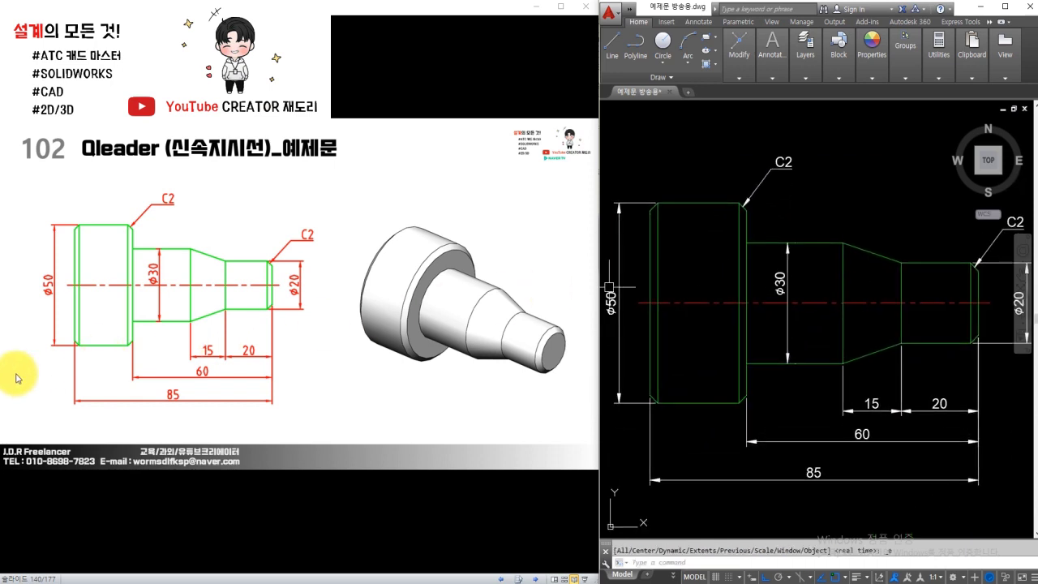